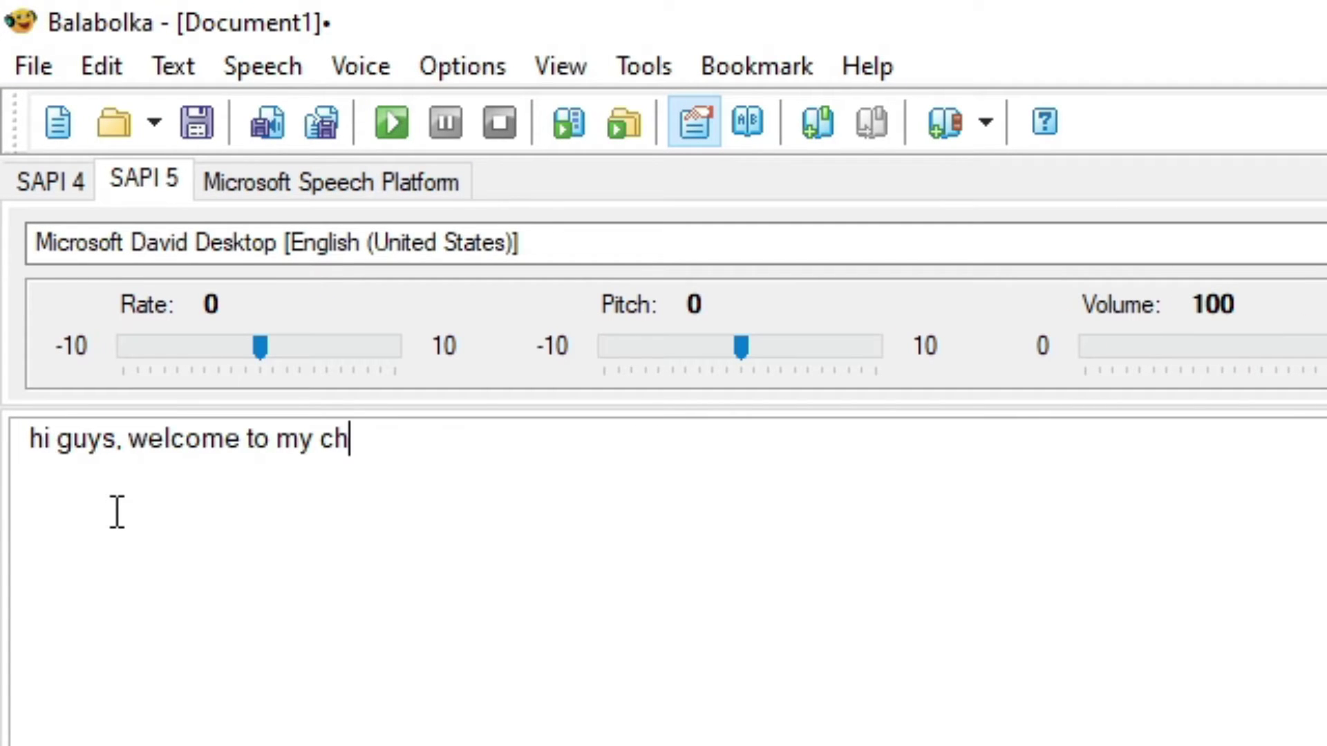
# Type 'hi guys, welcome to my channel.' into the demo's text area and play it as speech.
pyautogui.write('nel.')
pyautogui.click(388, 126)
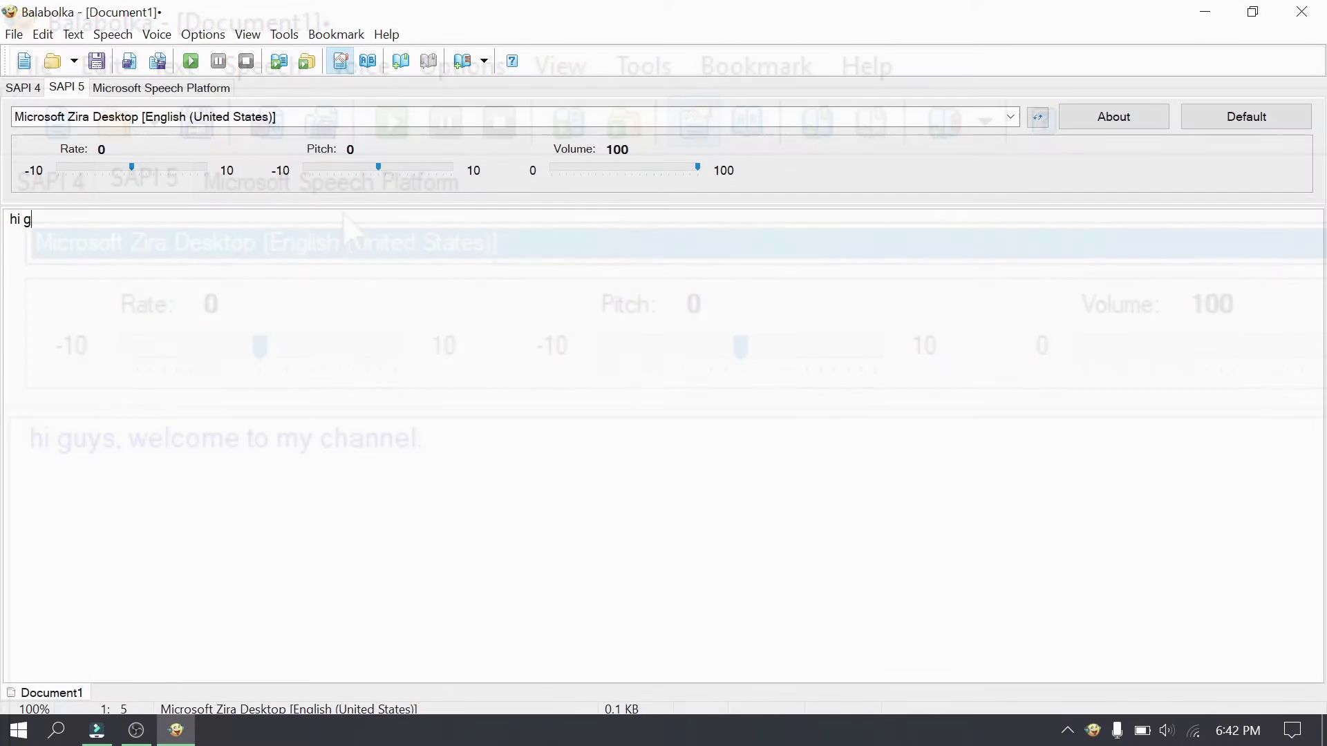
pyautogui.write('el')
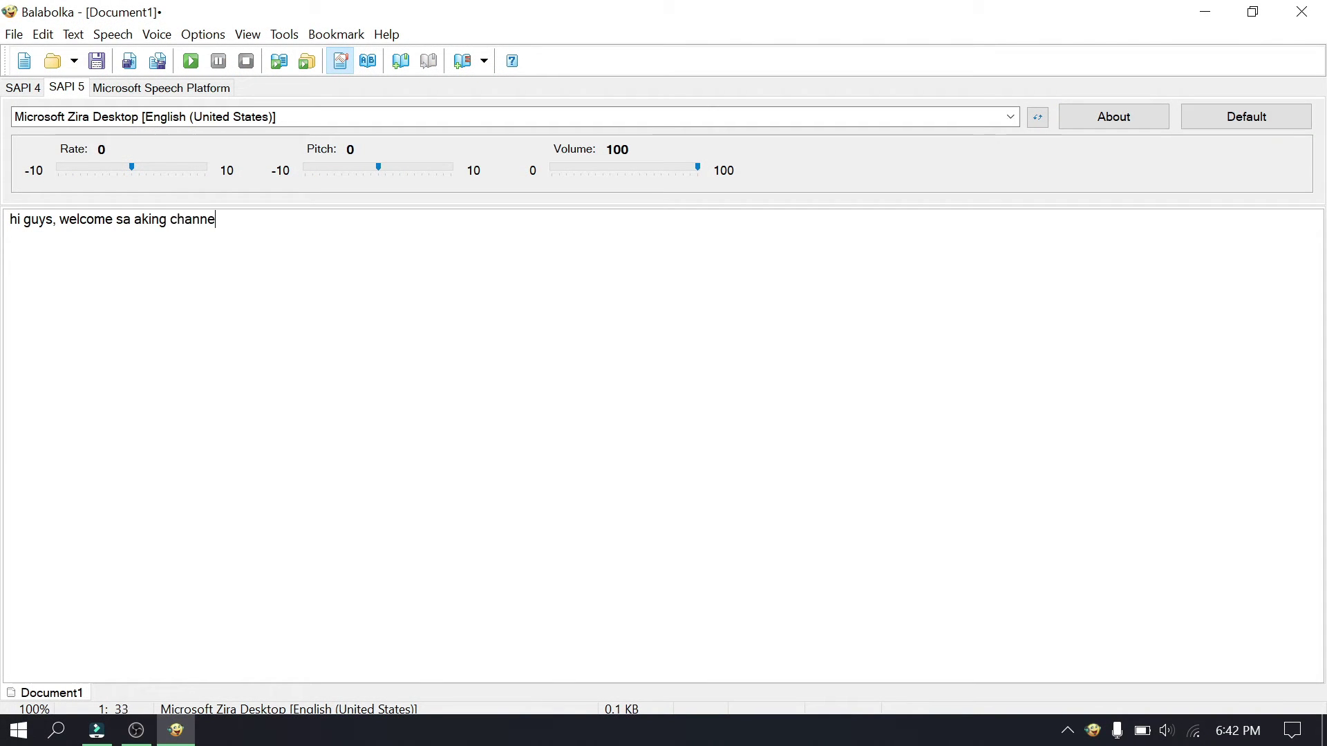
pyautogui.click(192, 61)
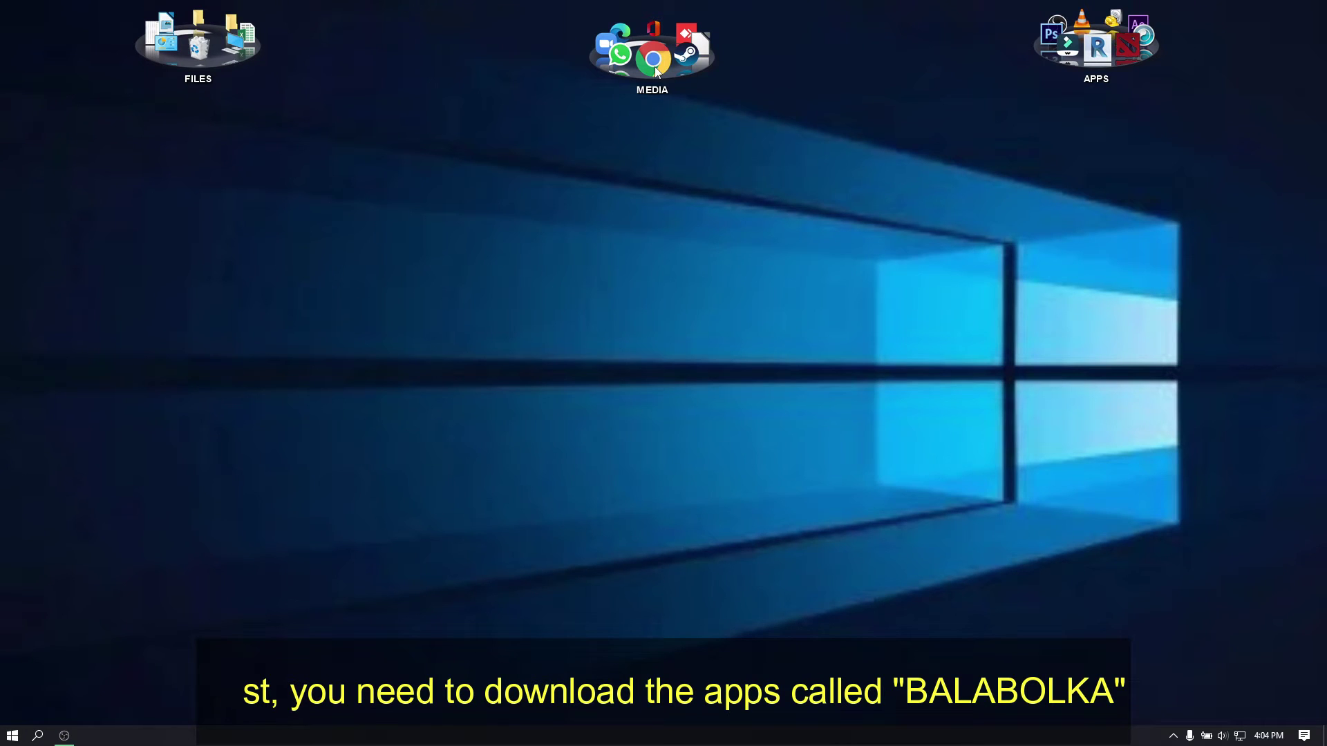
# Launch Chrome and run a Google search for 'balabolka'.
pyautogui.doubleClick(655, 71)
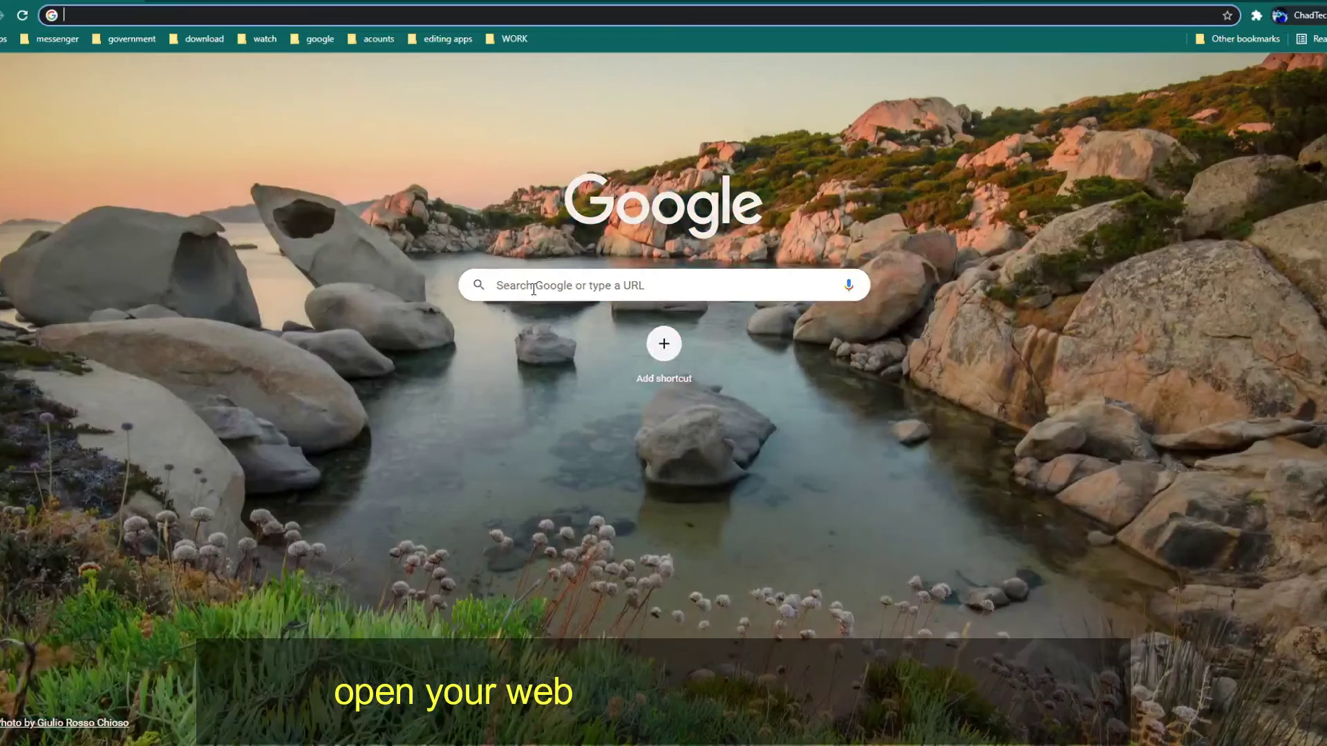
pyautogui.click(532, 286)
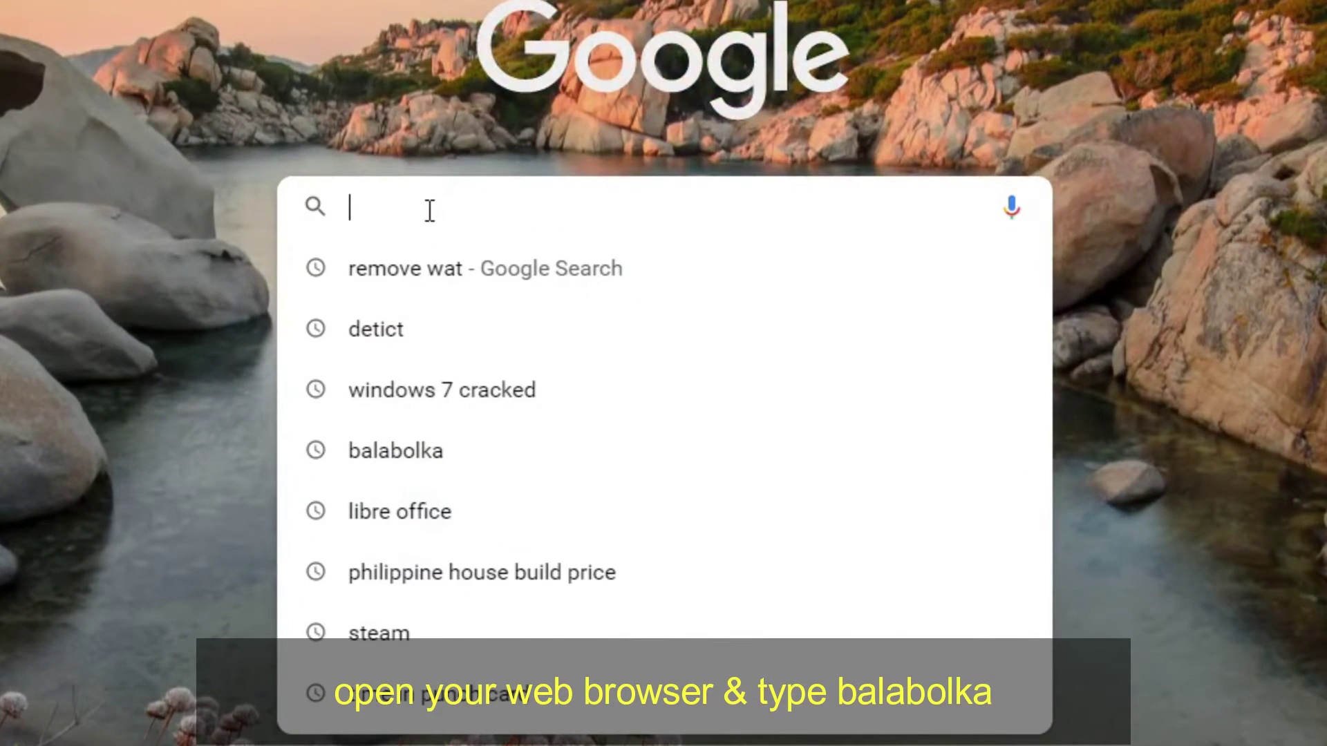
pyautogui.write('bala')
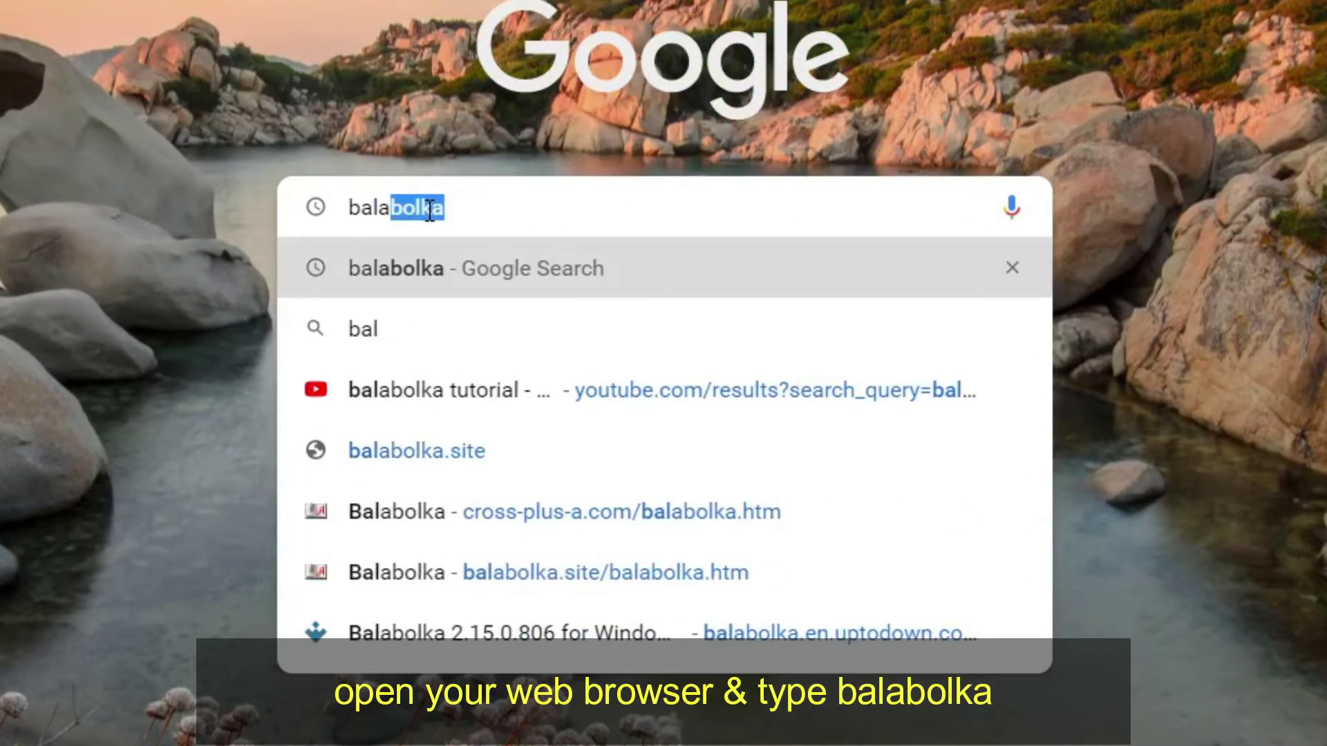
pyautogui.write('bolka')
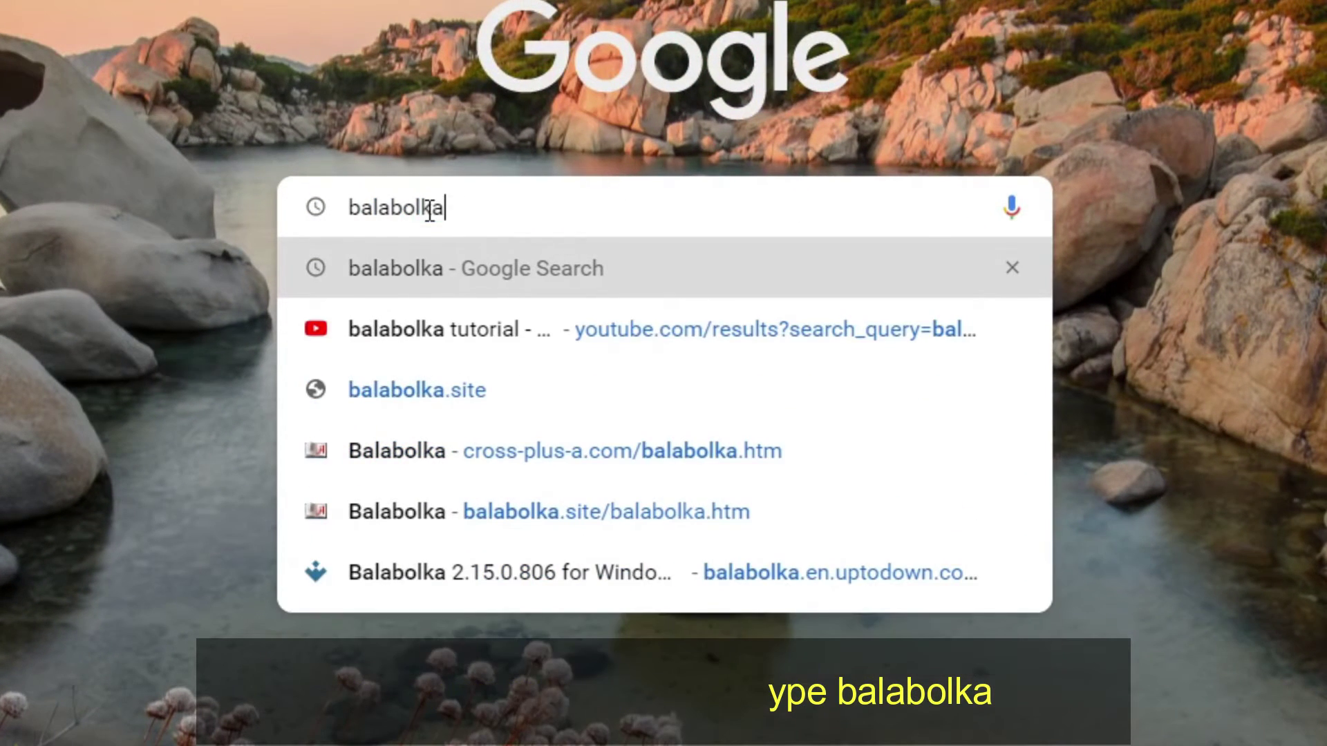
pyautogui.press('Return')
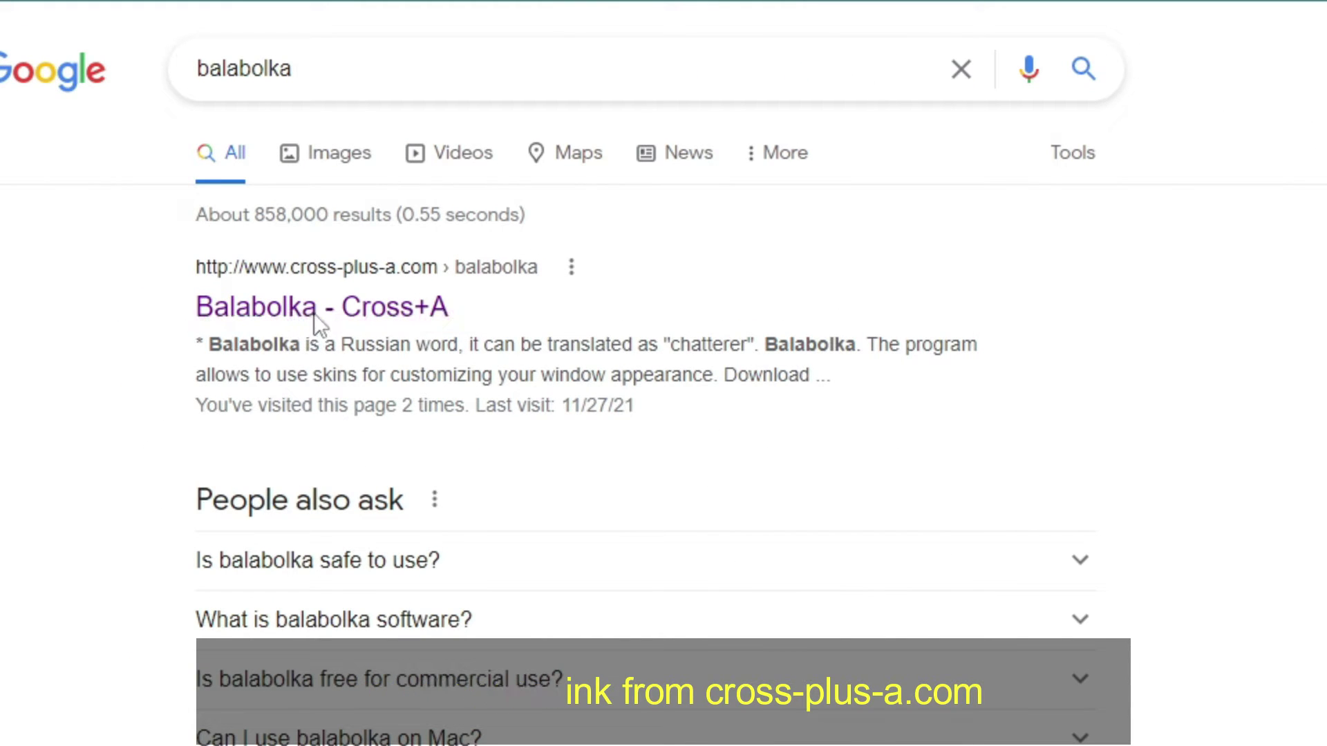
# From the cross-plus-a.com Balabolka page, download balabolka.zip to the Desktop.
pyautogui.click(316, 318)
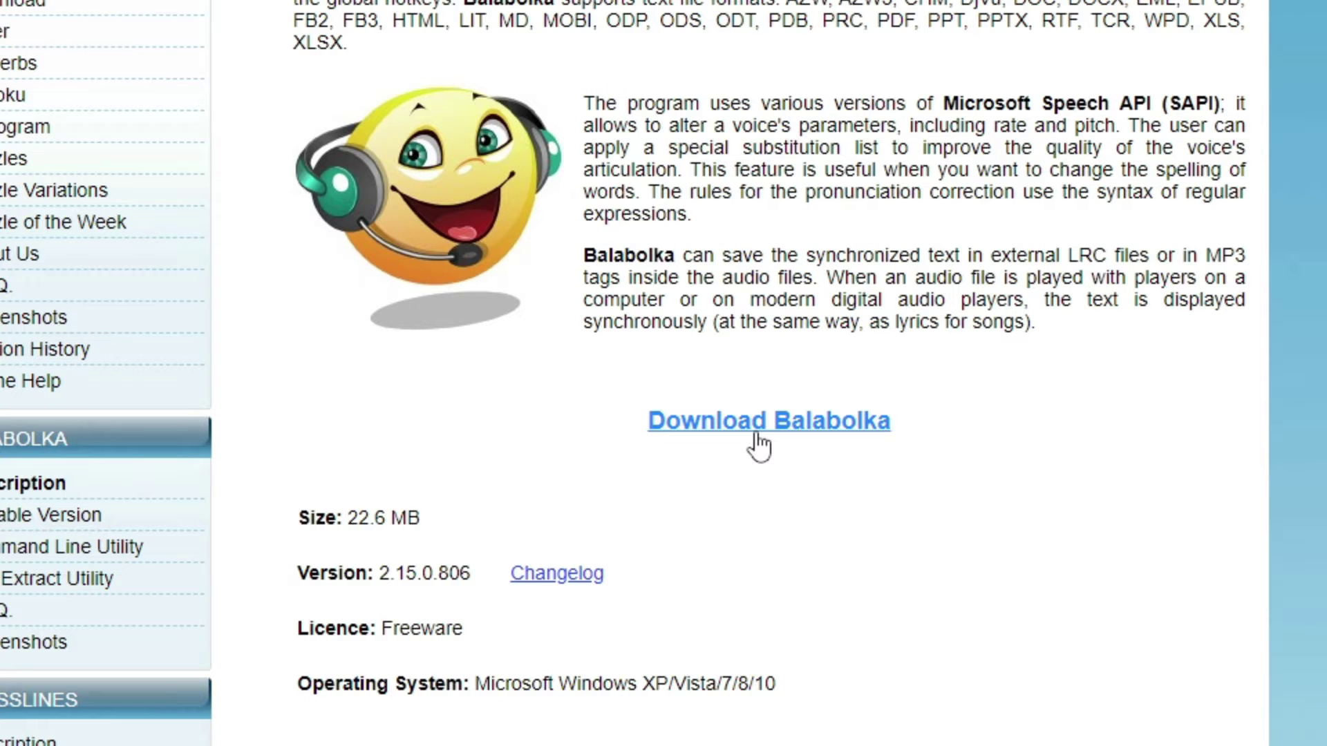
pyautogui.click(757, 436)
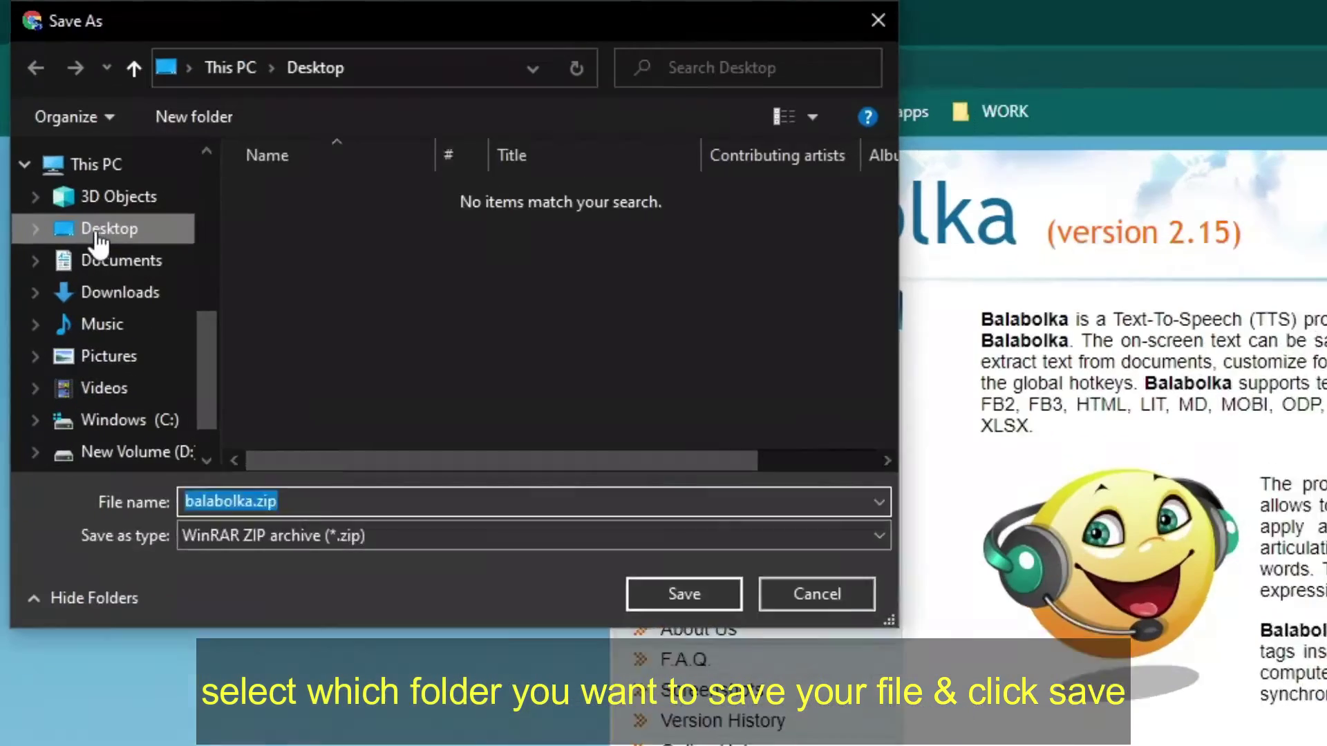
pyautogui.click(51, 126)
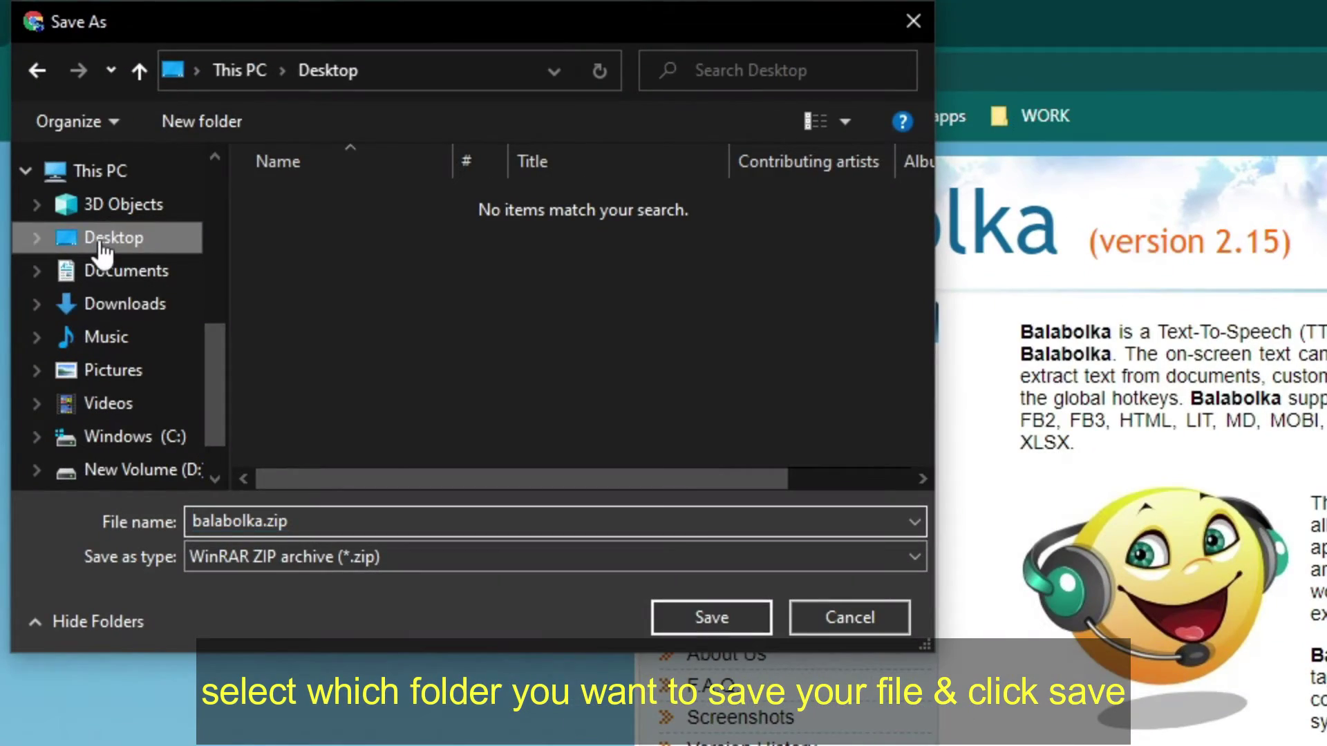
pyautogui.click(726, 619)
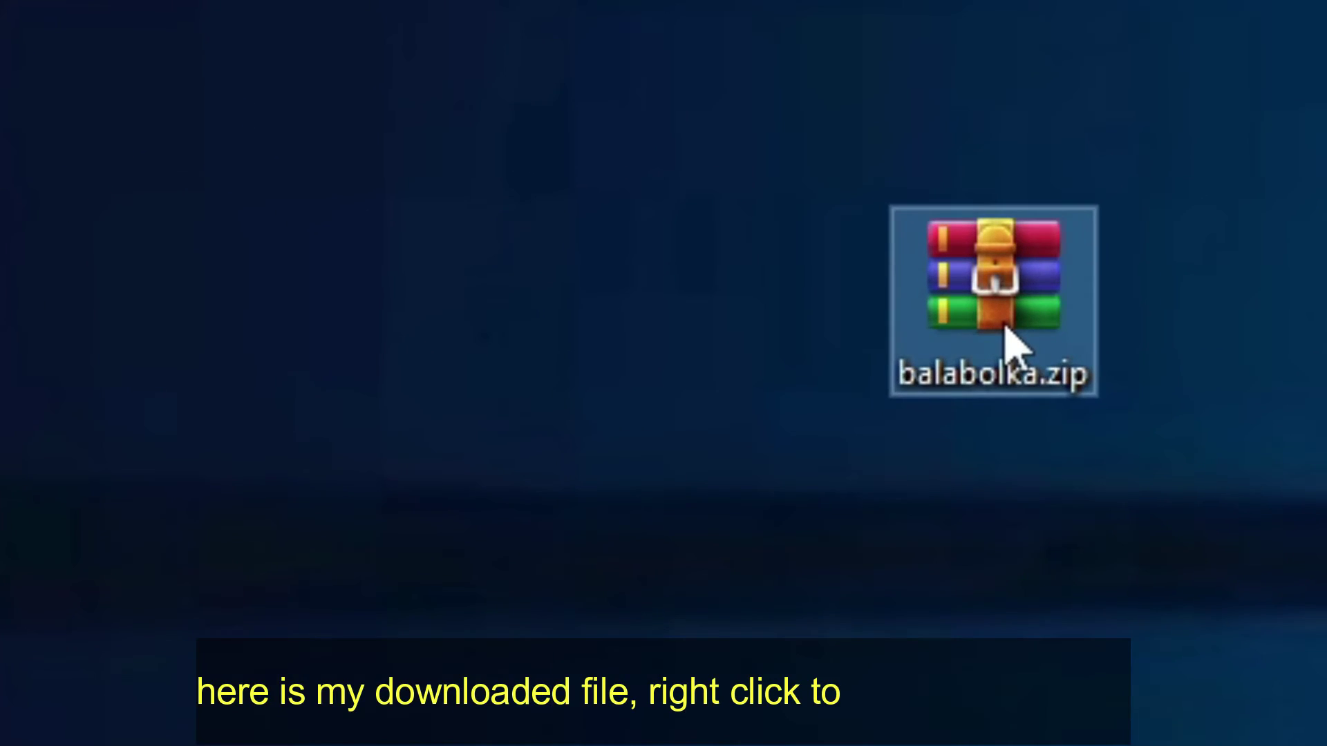
# Use WinRAR's Extract files to unpack balabolka.zip into Desktop\balabolka.
pyautogui.rightClick(344, 316)
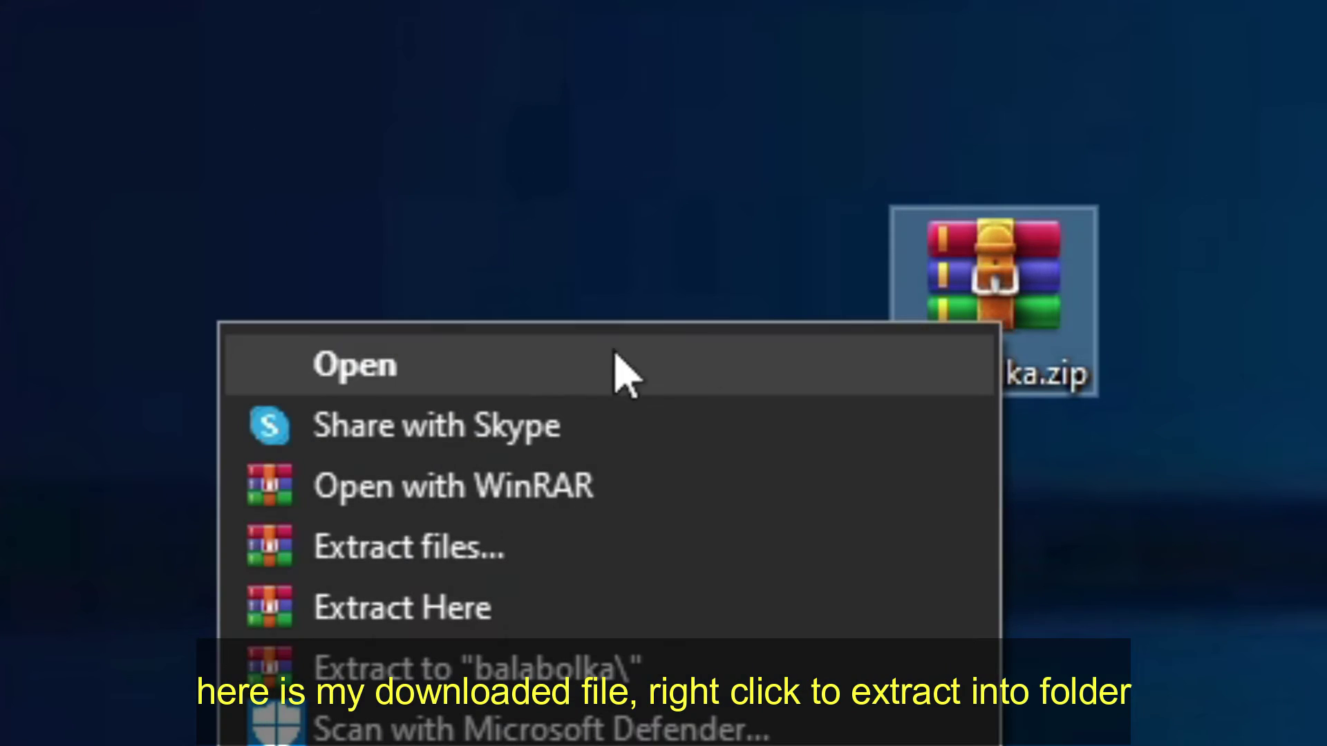
pyautogui.click(519, 561)
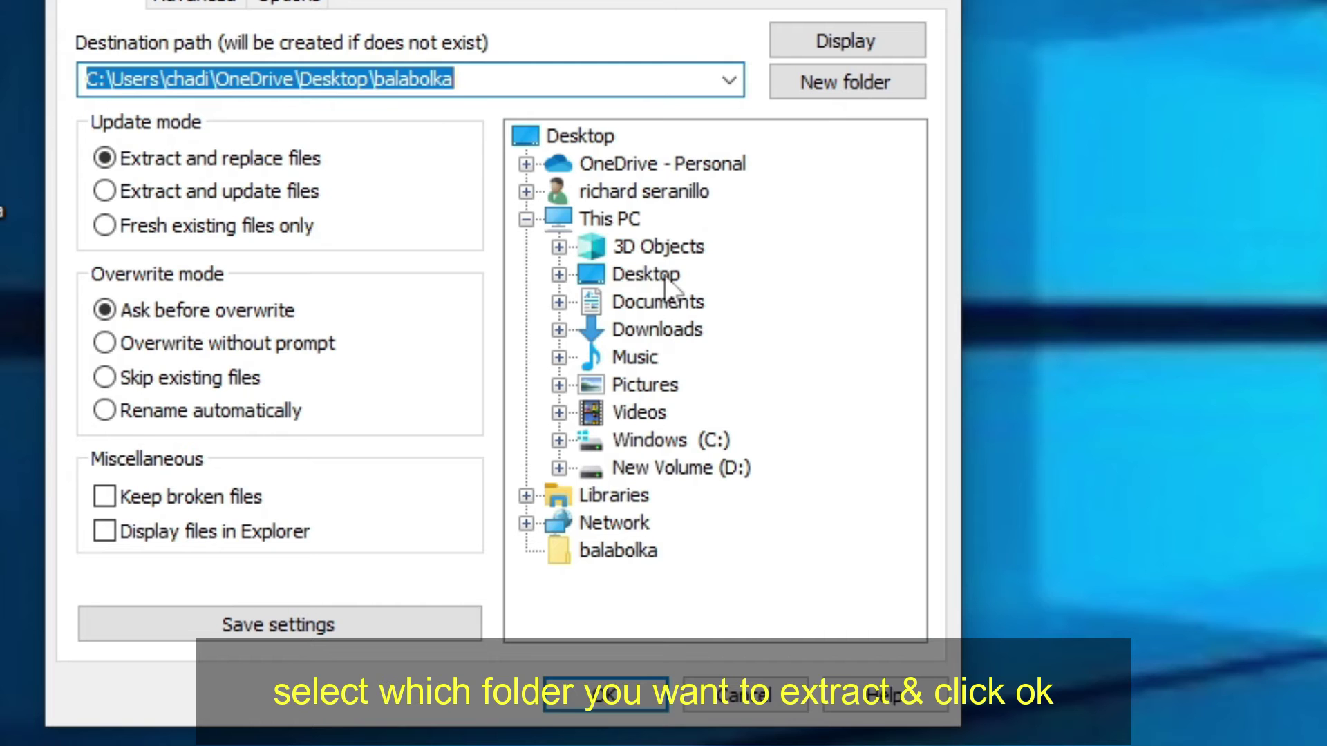
pyautogui.click(664, 275)
pyautogui.click(558, 275)
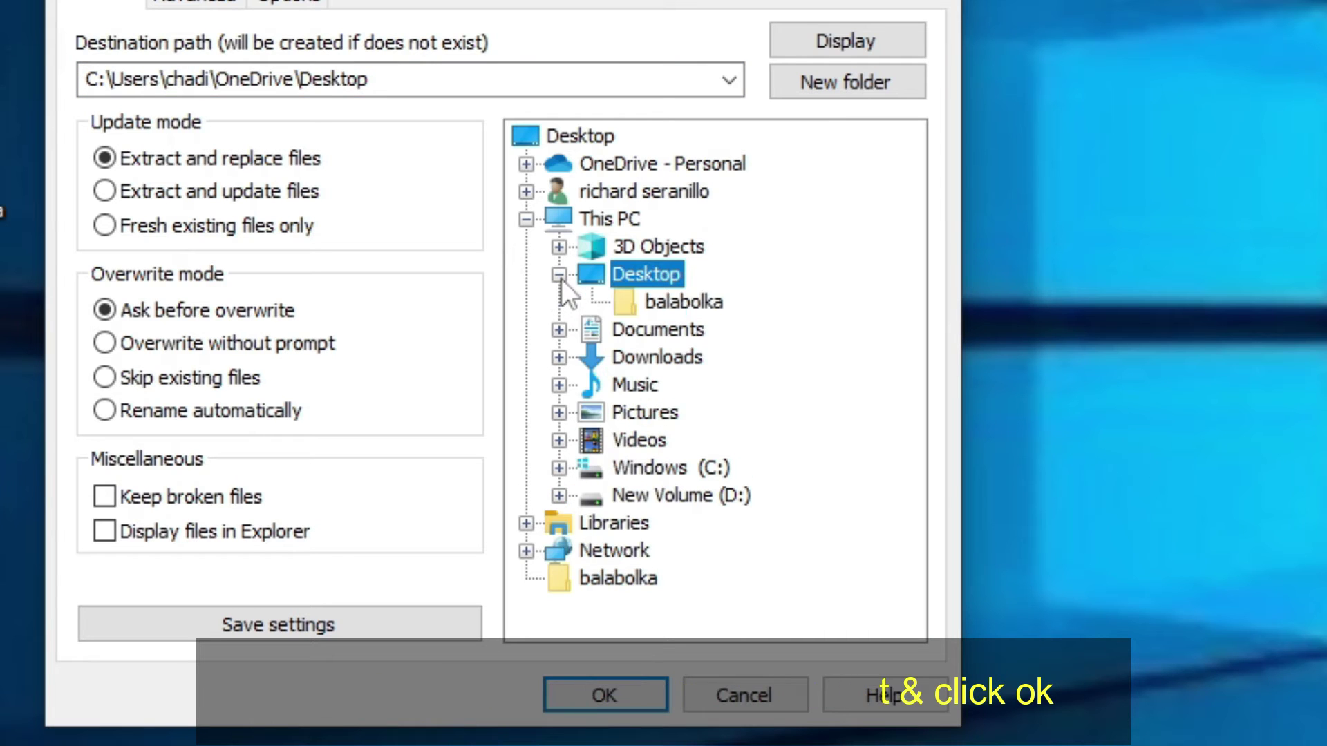
pyautogui.click(697, 308)
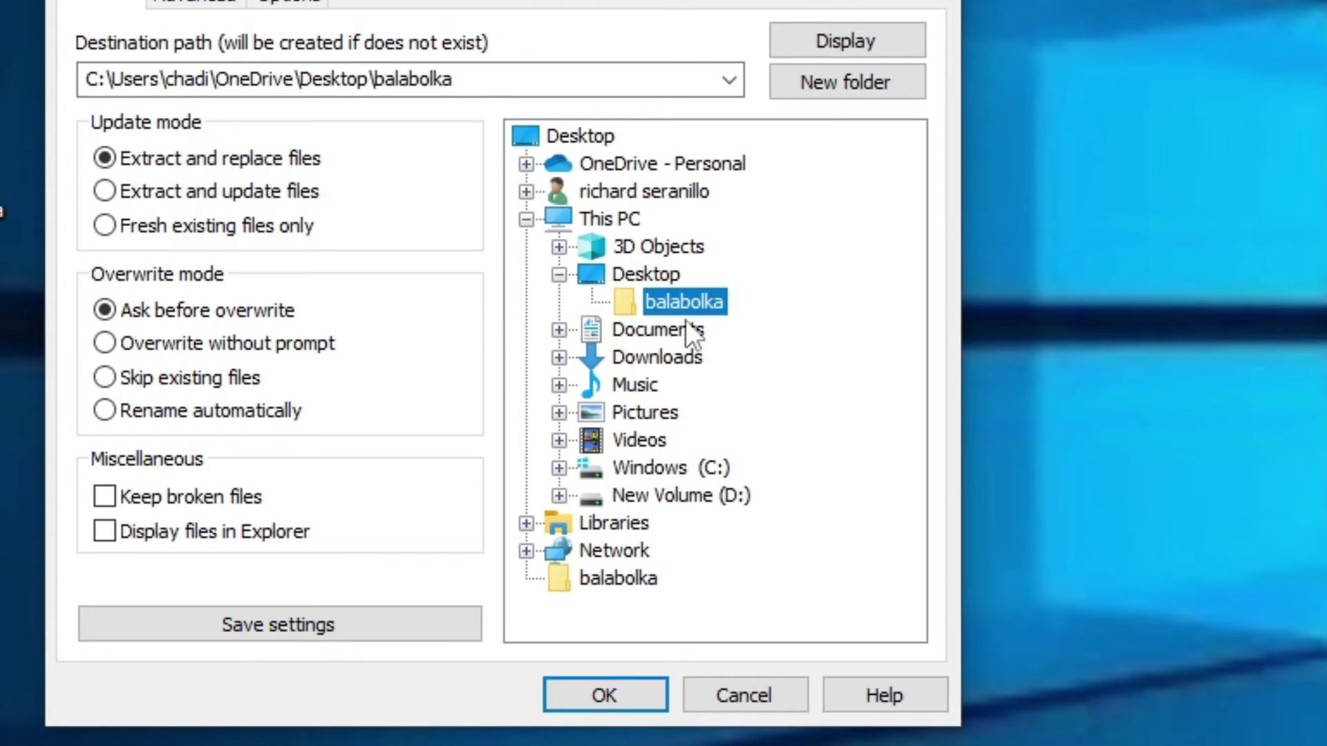
pyautogui.click(607, 695)
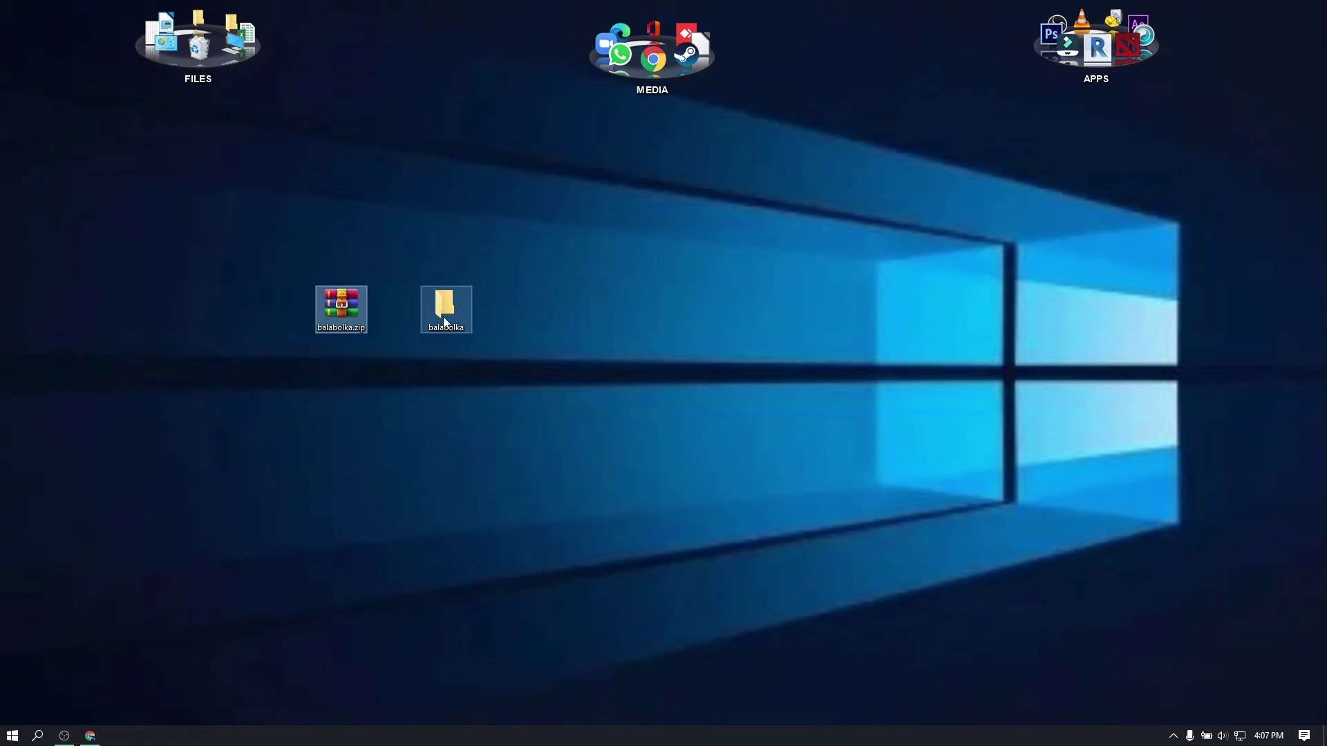
# Run setup.exe from the balabolka folder and install in English with default folder and desktop icon.
pyautogui.doubleClick(446, 317)
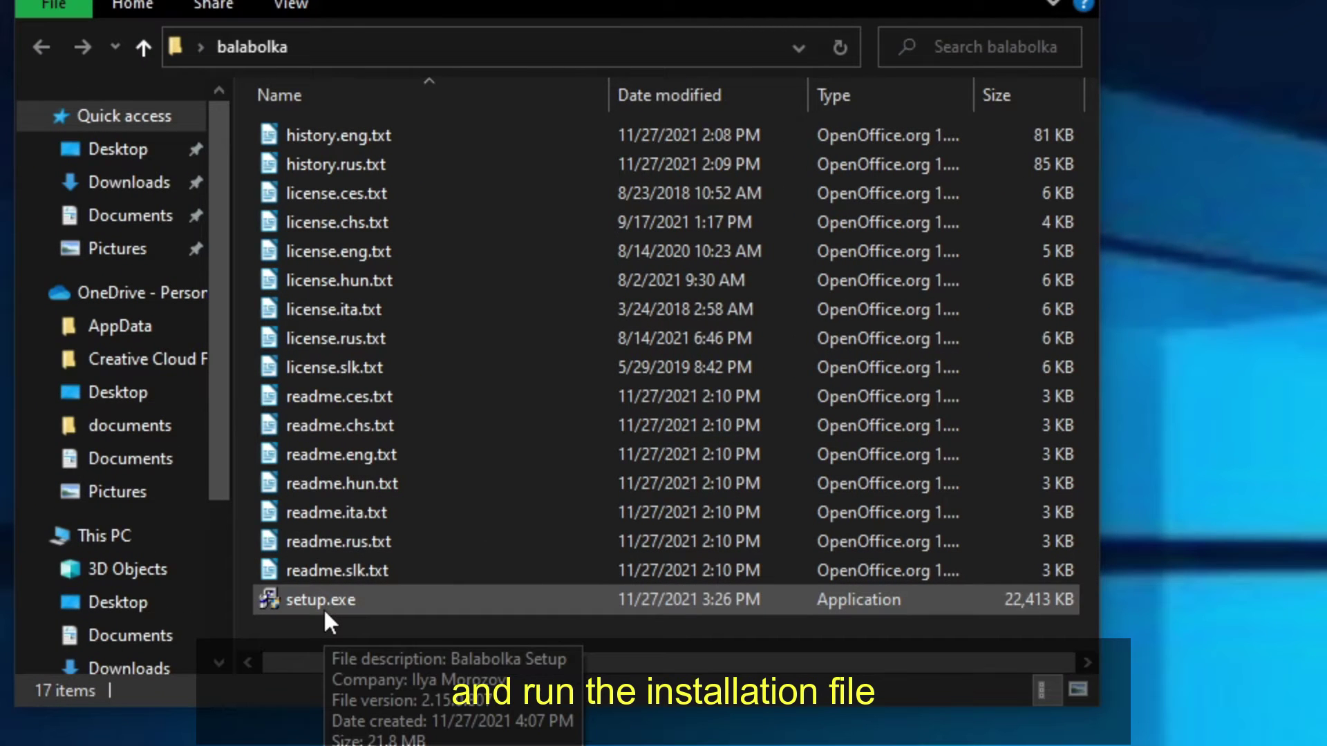
pyautogui.doubleClick(324, 599)
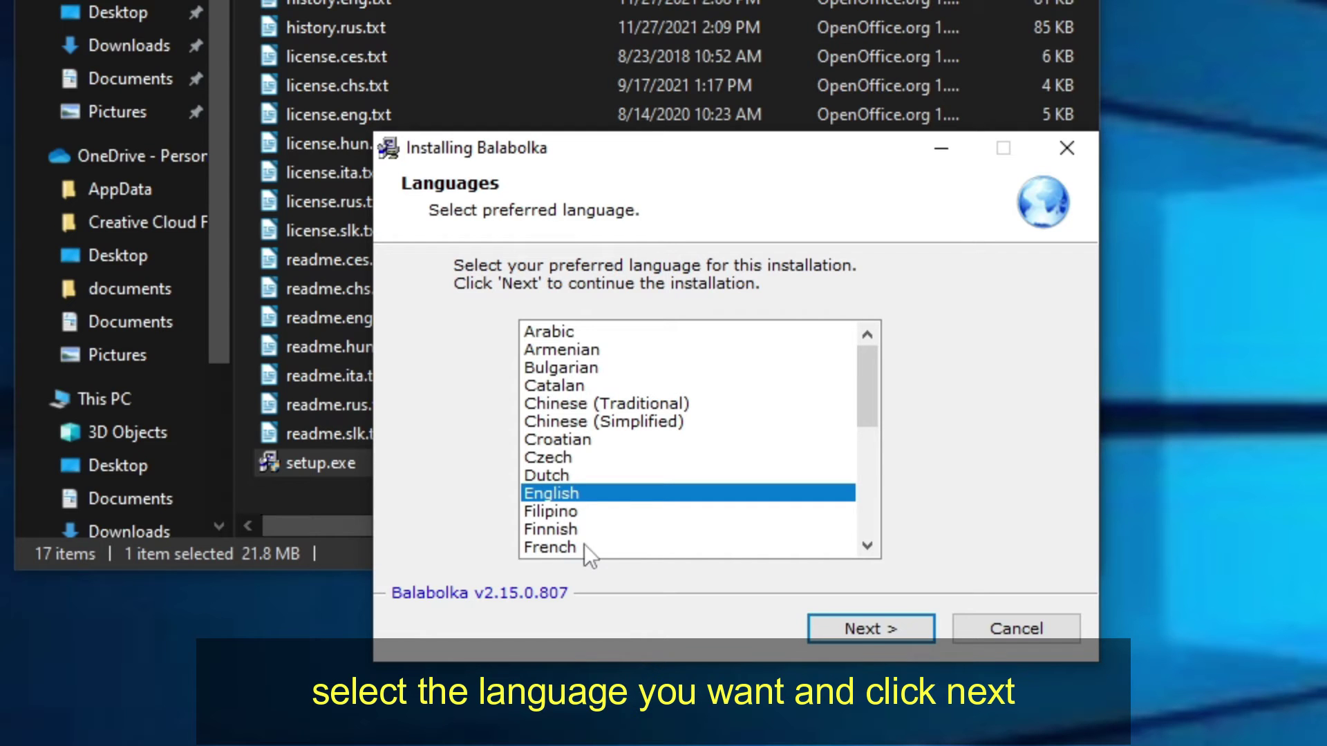
pyautogui.click(864, 630)
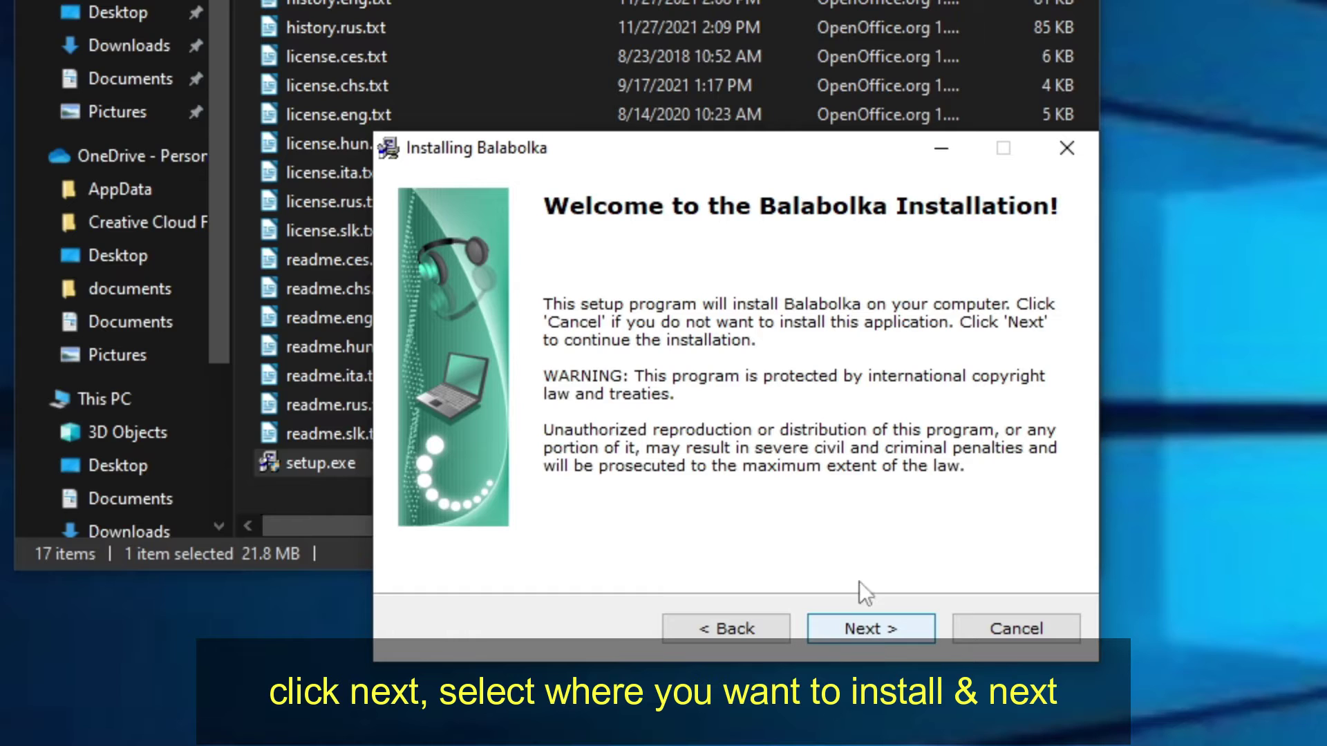
pyautogui.click(874, 626)
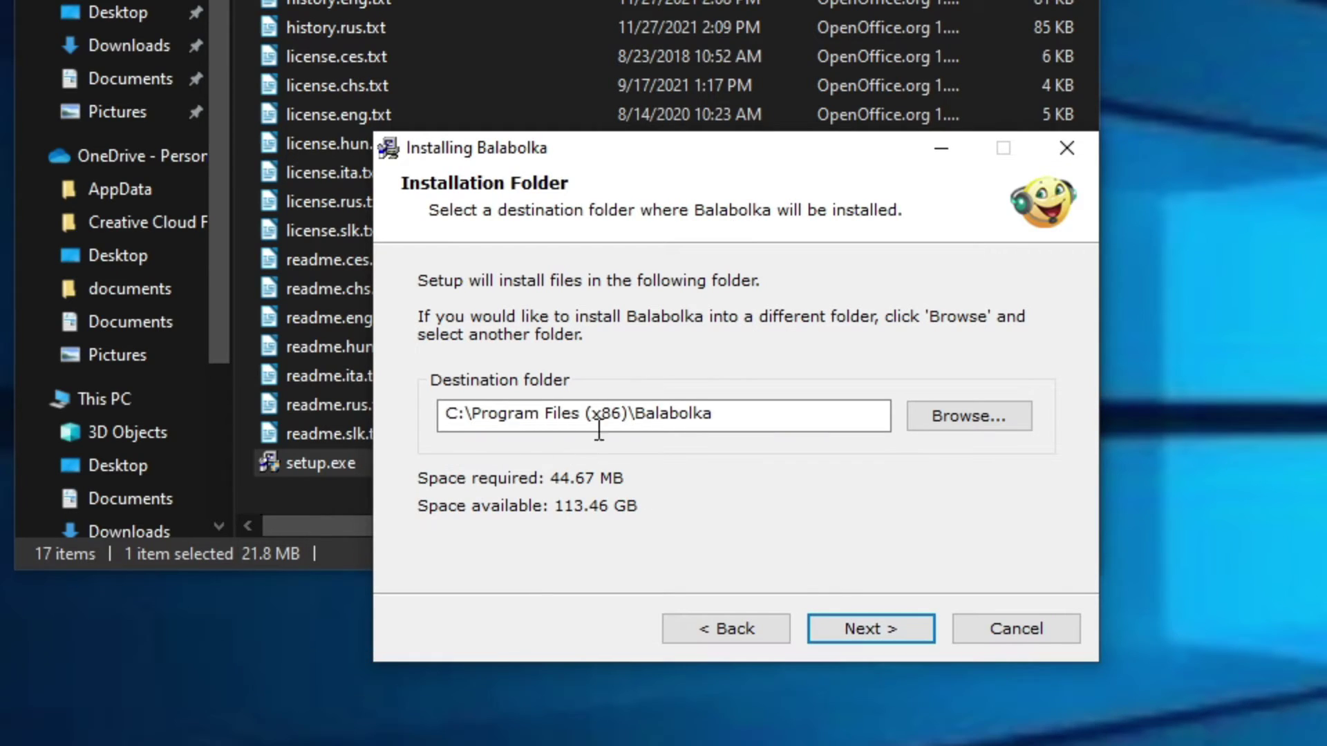
pyautogui.click(905, 632)
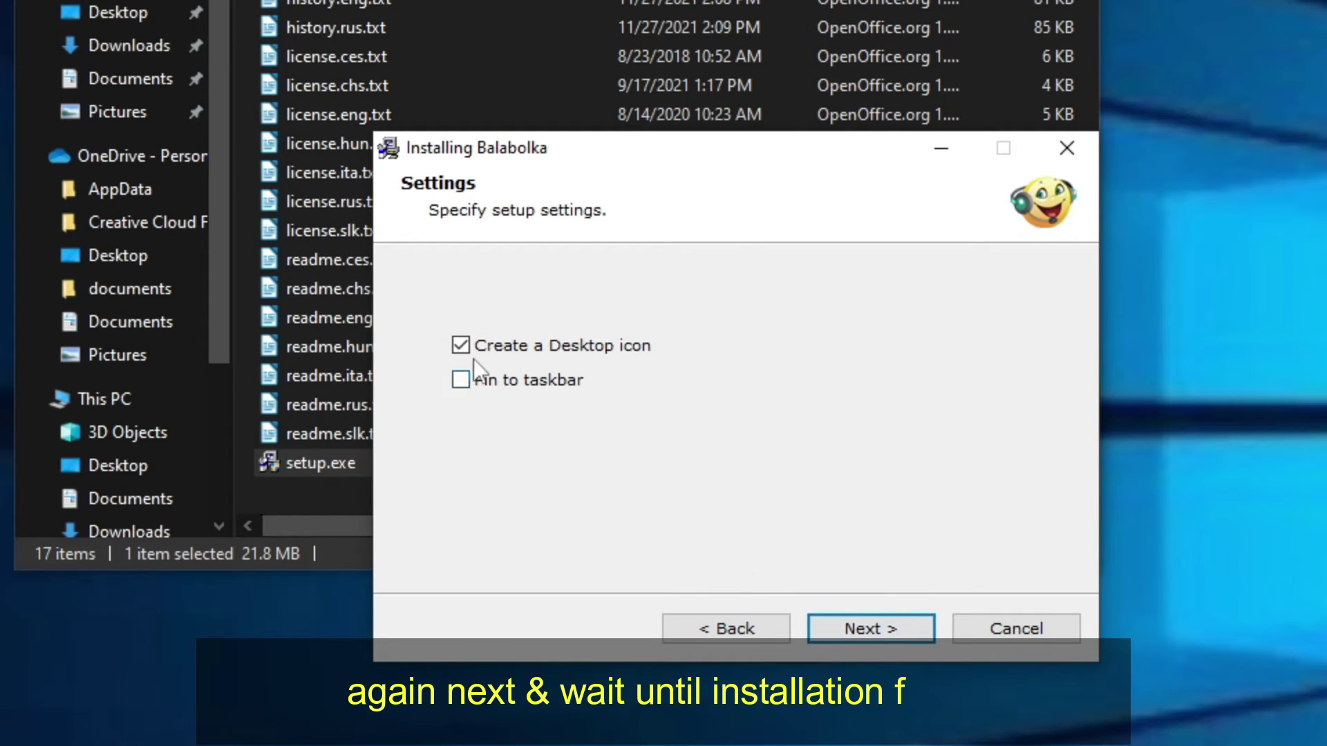
pyautogui.click(890, 632)
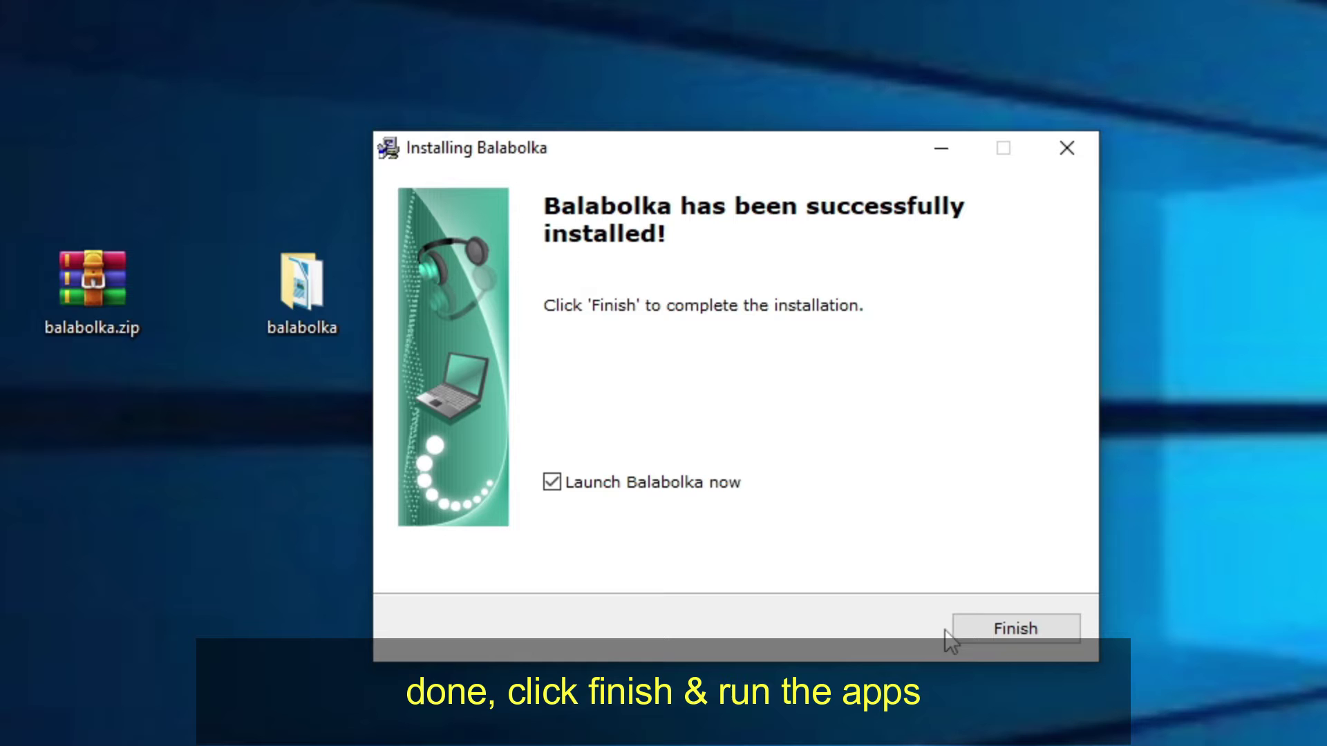
# Finish setup to launch Balabolka and type 'hi guys, welcome to my channel.' in Document1.
pyautogui.click(1010, 630)
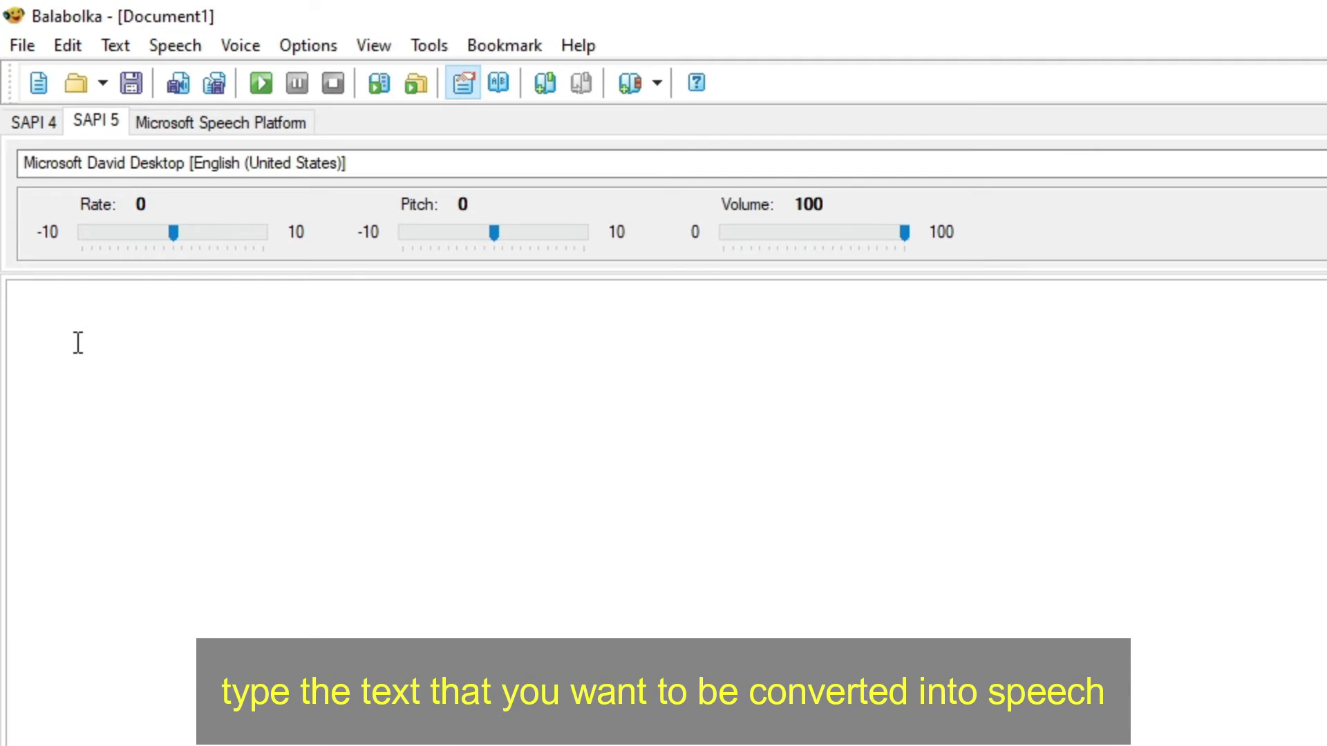
pyautogui.write('uys, welcome to my')
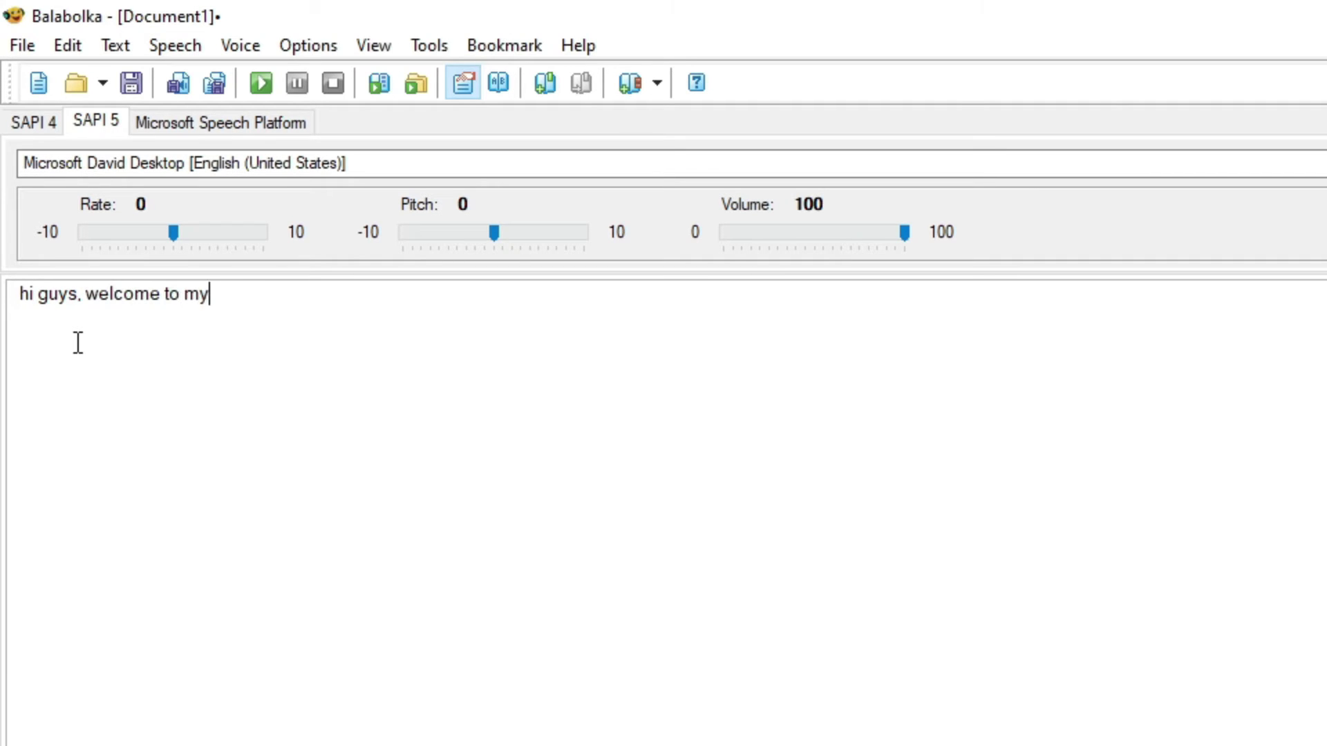
pyautogui.write(' channel.')
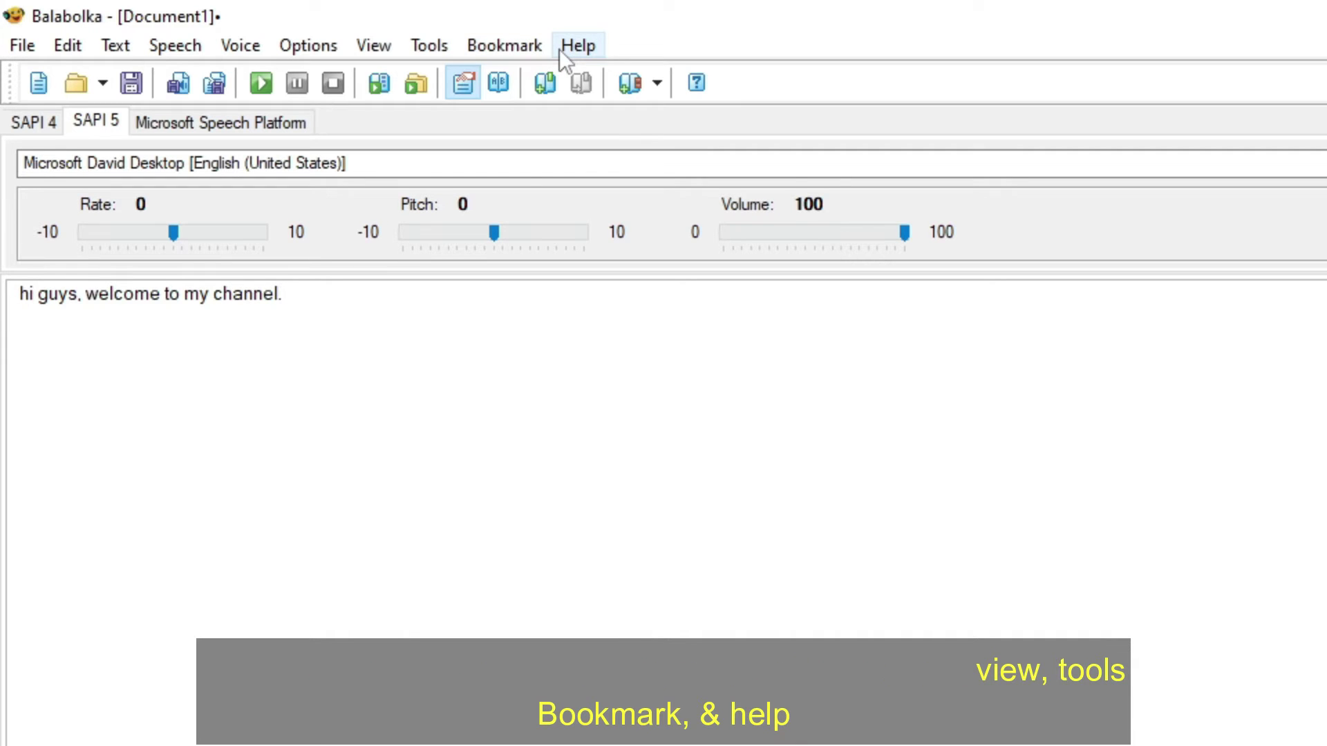
# Compare SAPI 4, Speech Platform and SAPI 5 voices, keep Microsoft David Desktop, and play the greeting.
pyautogui.click(30, 122)
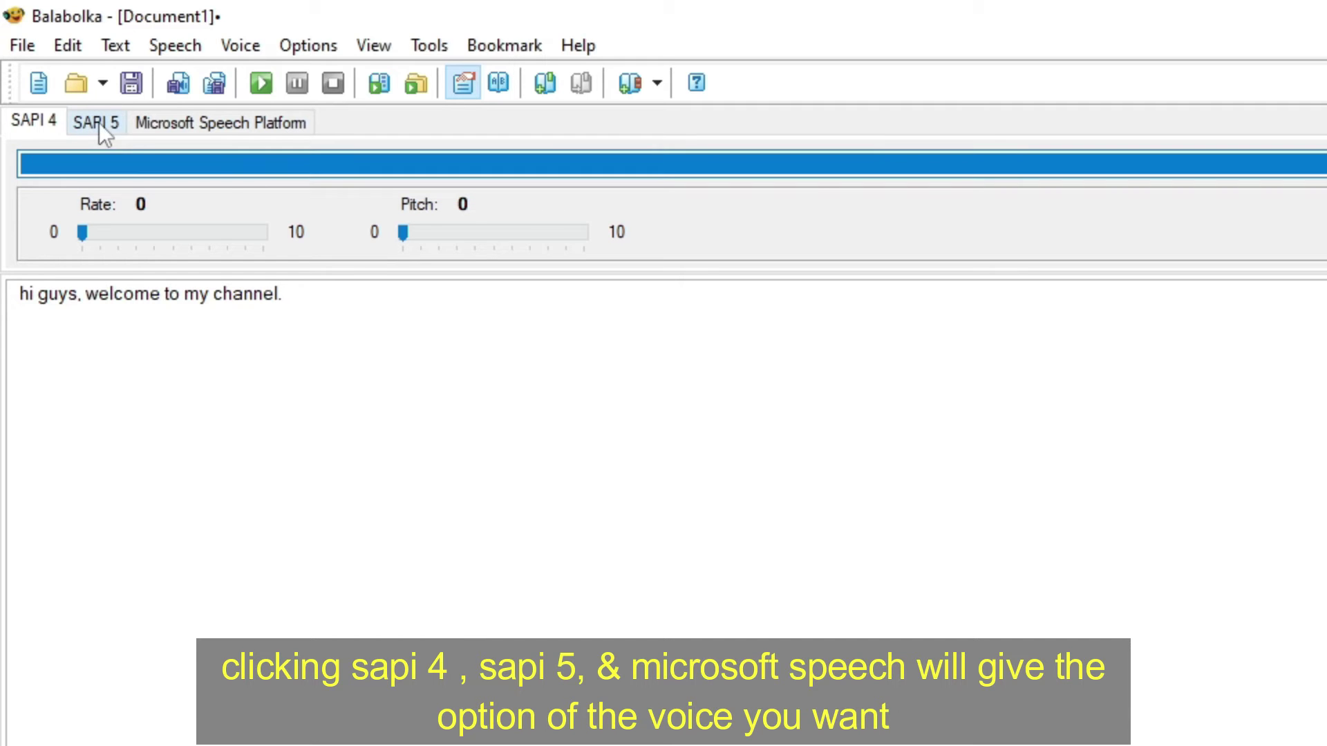
pyautogui.click(181, 122)
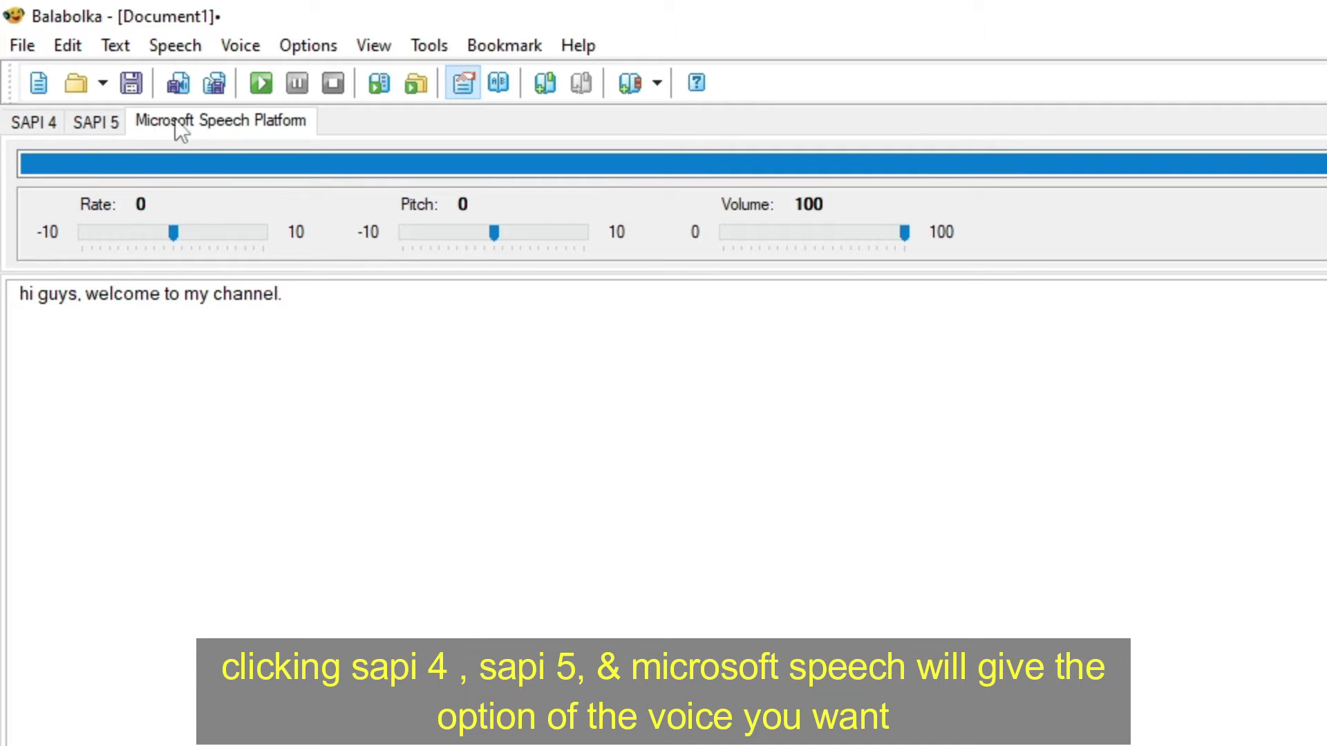
pyautogui.click(109, 121)
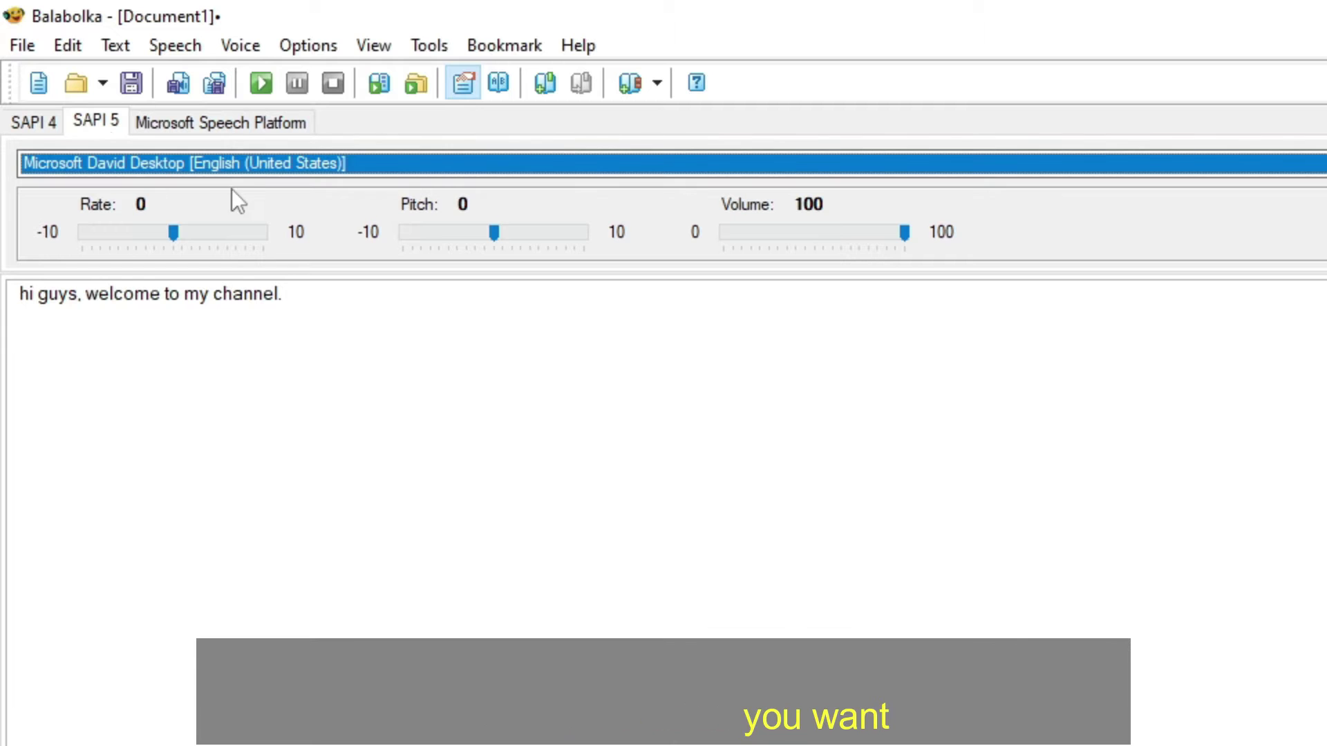
pyautogui.click(251, 167)
pyautogui.click(251, 168)
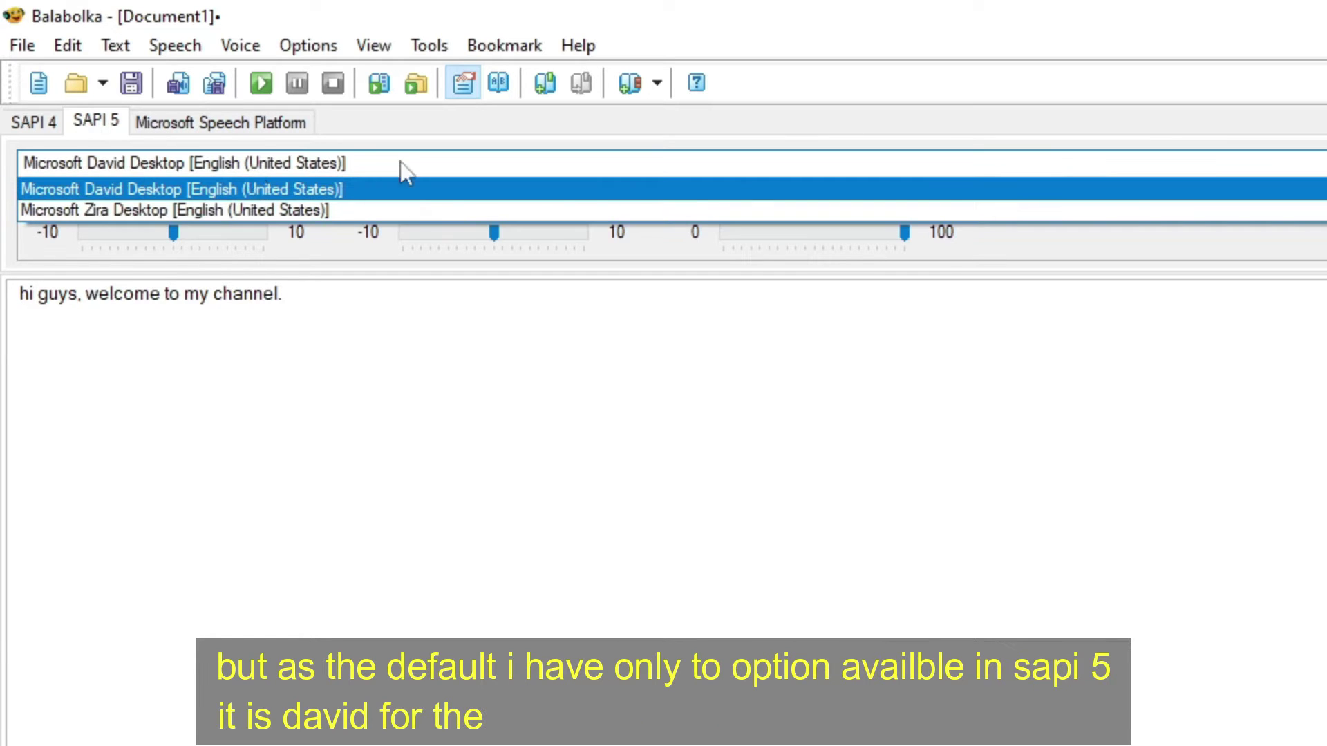
pyautogui.press('Down')
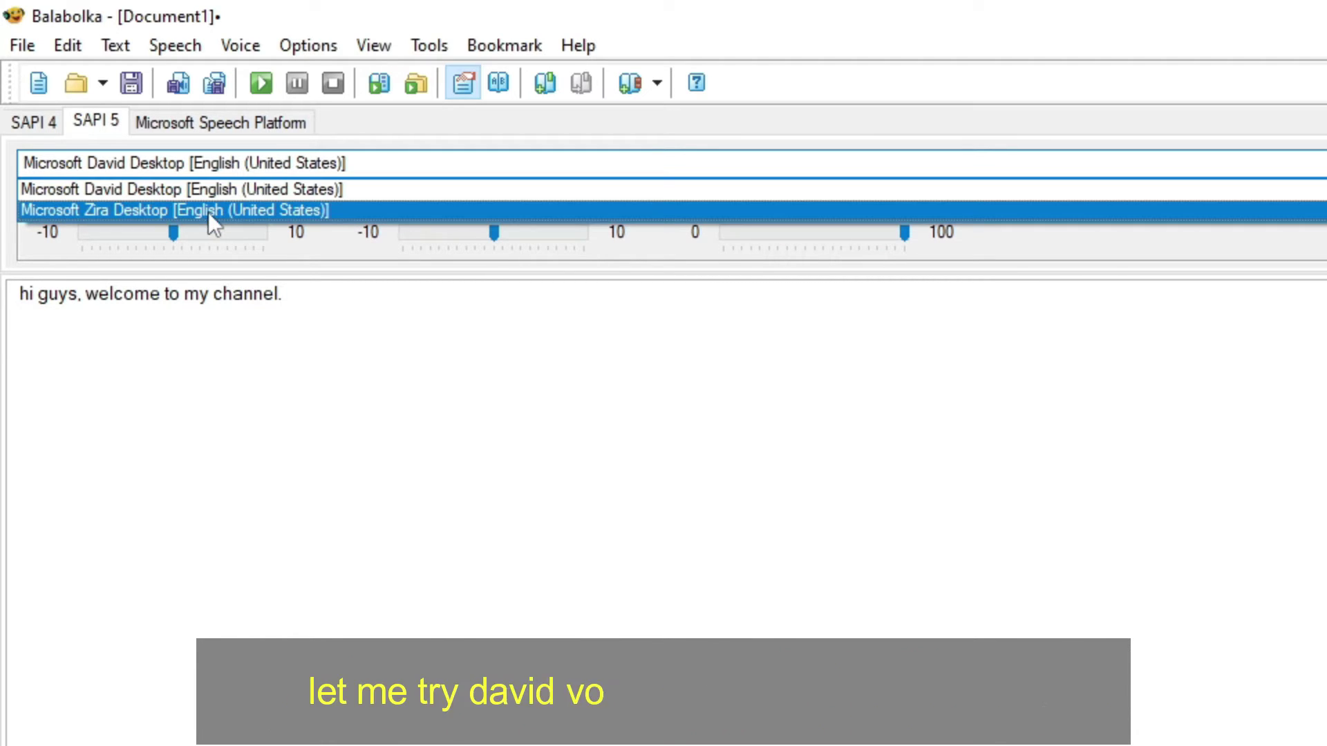
pyautogui.click(386, 354)
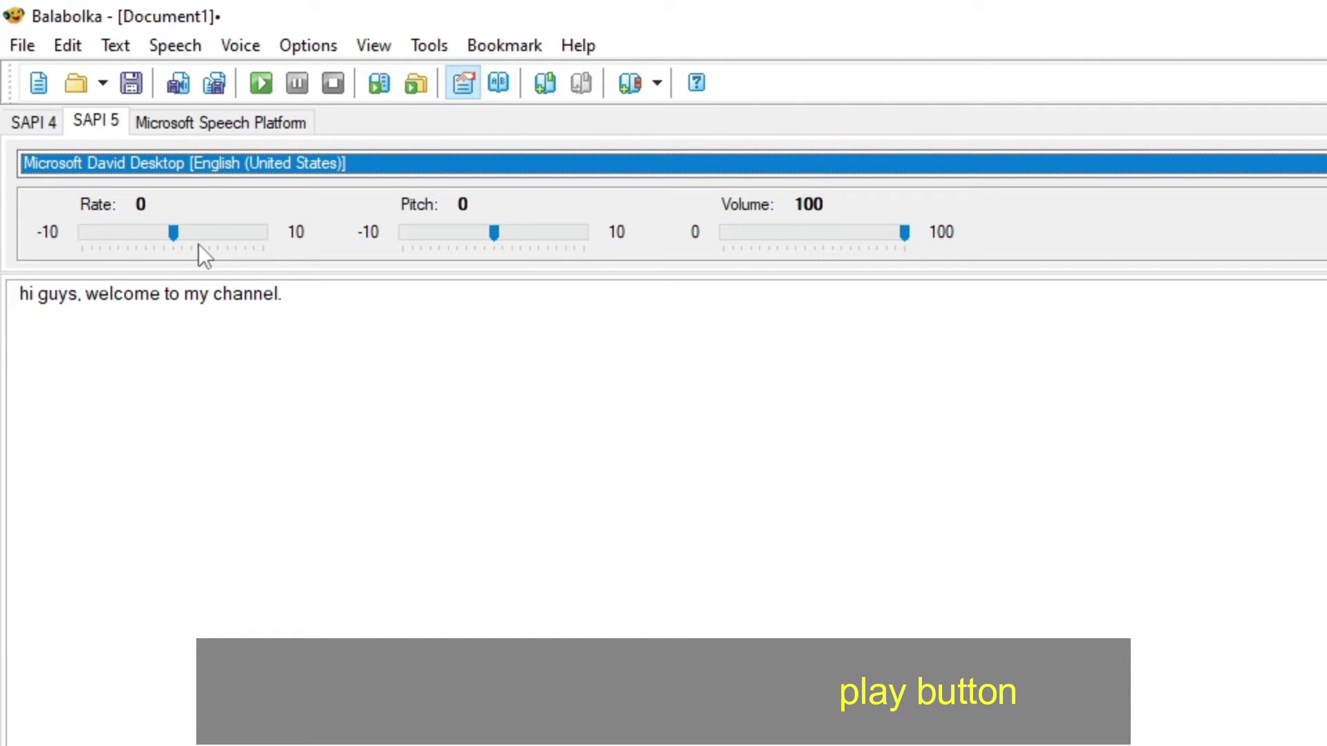
pyautogui.click(260, 85)
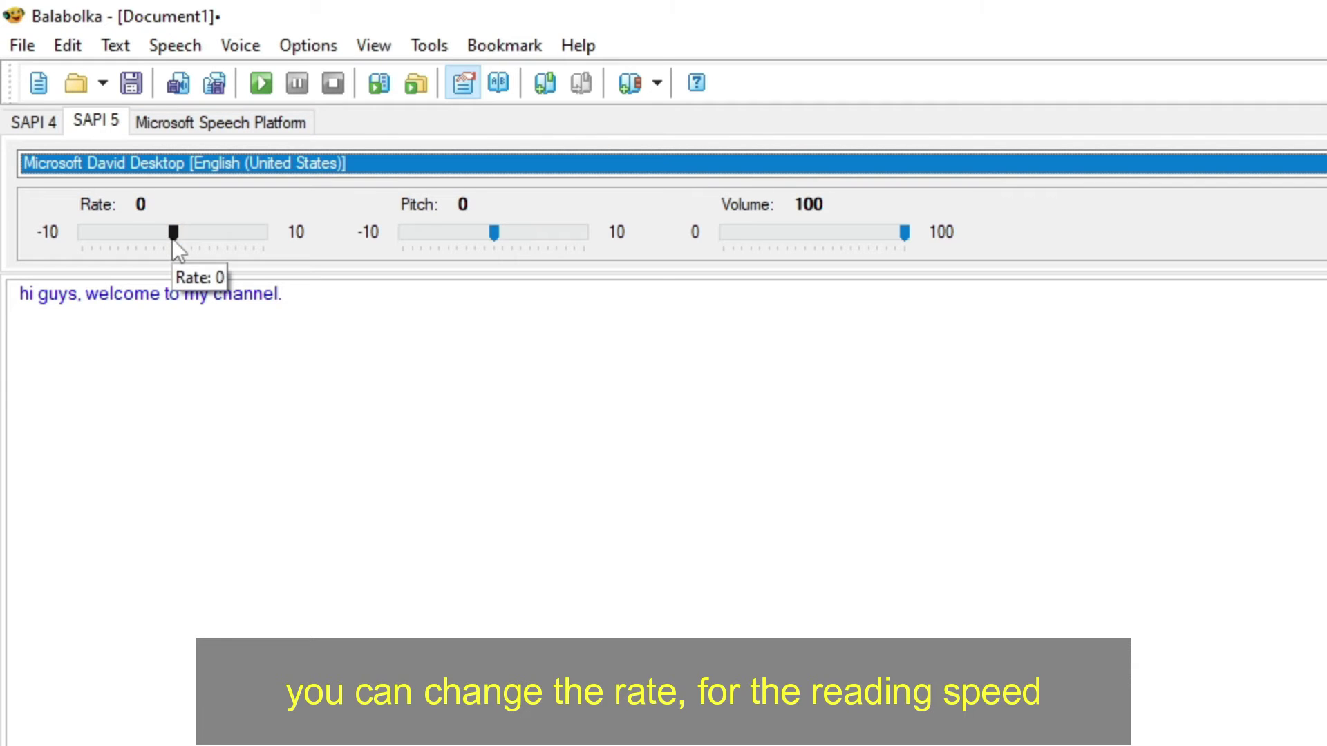
# Play the greeting at maximum and minimum reading rate, then set rate back near normal.
pyautogui.moveTo(173, 235); pyautogui.dragTo(308, 246)
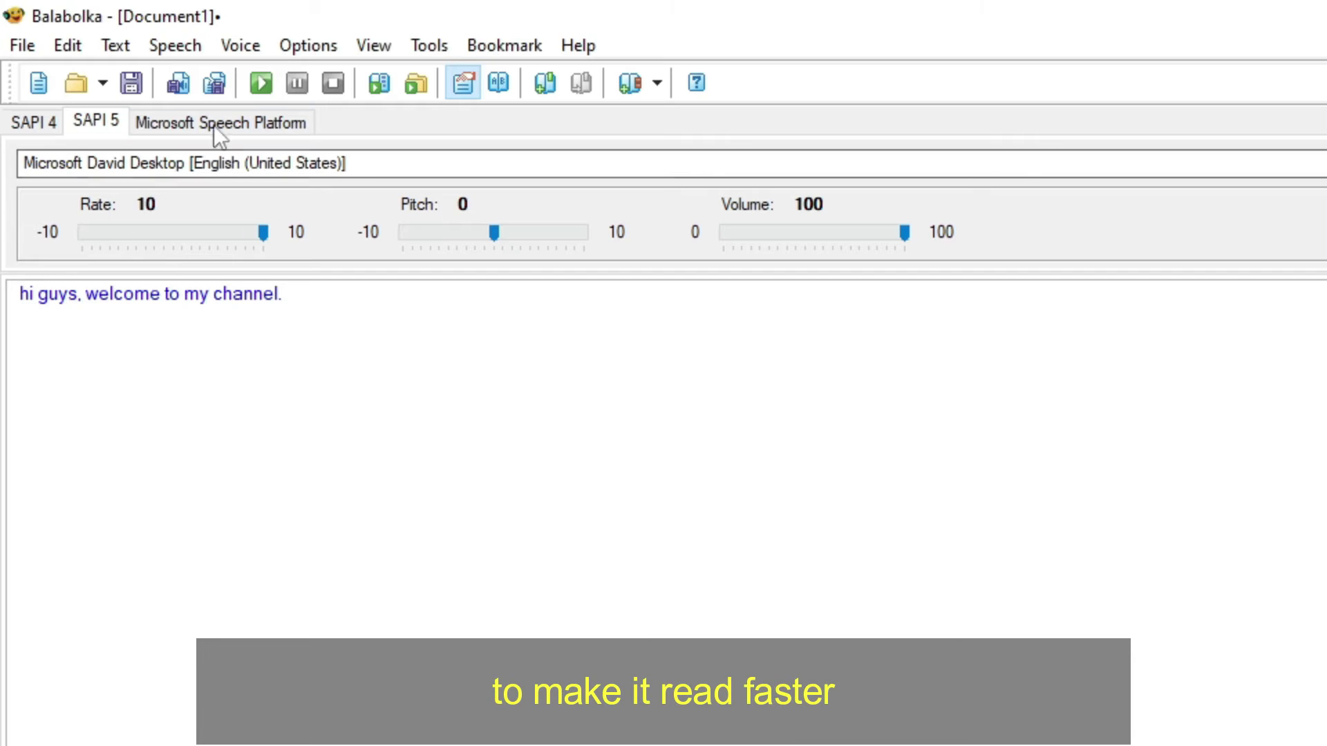
pyautogui.click(261, 83)
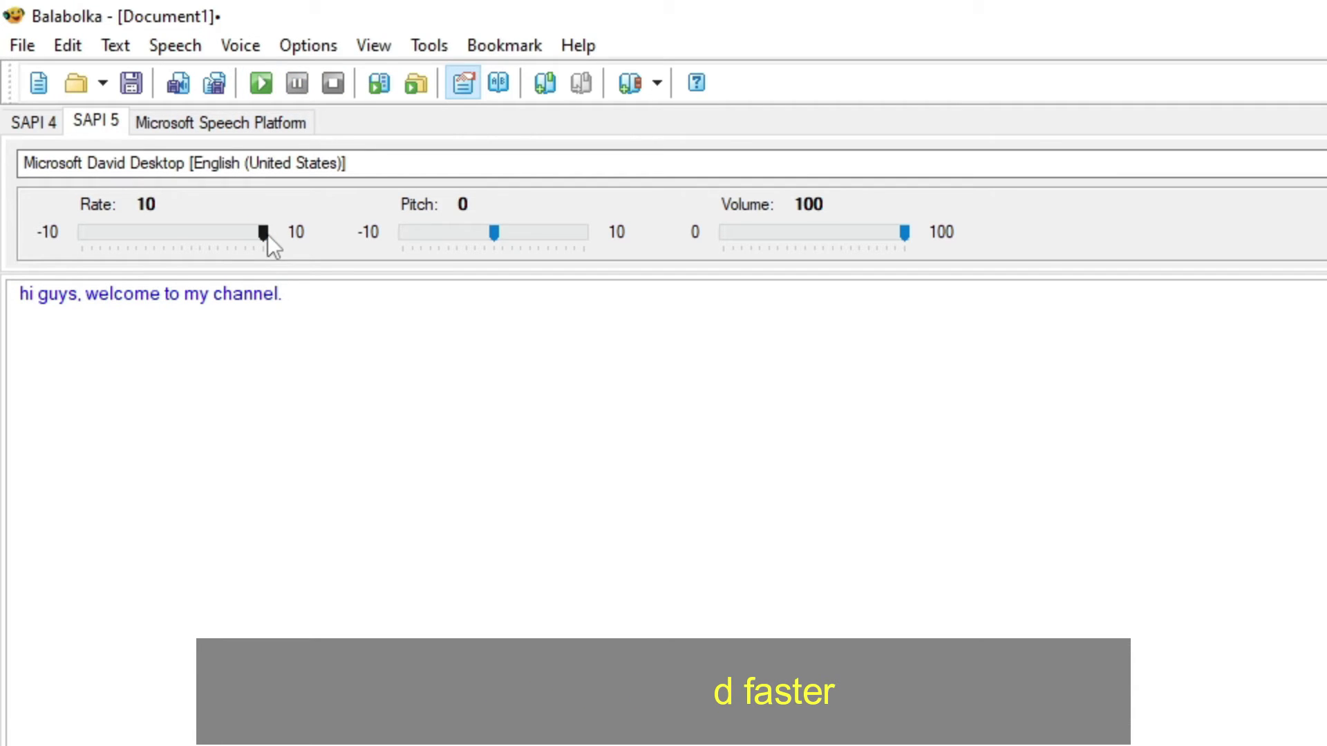
pyautogui.moveTo(267, 234); pyautogui.dragTo(68, 243)
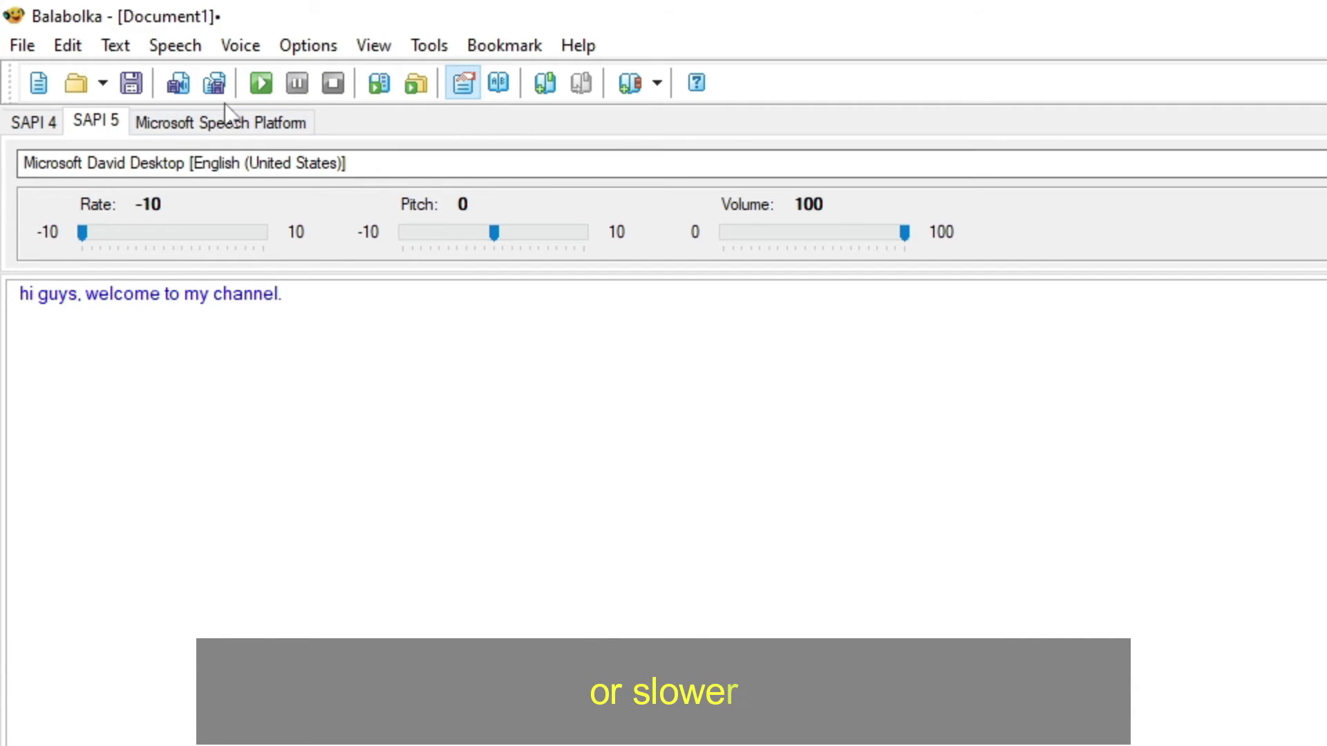
pyautogui.click(260, 83)
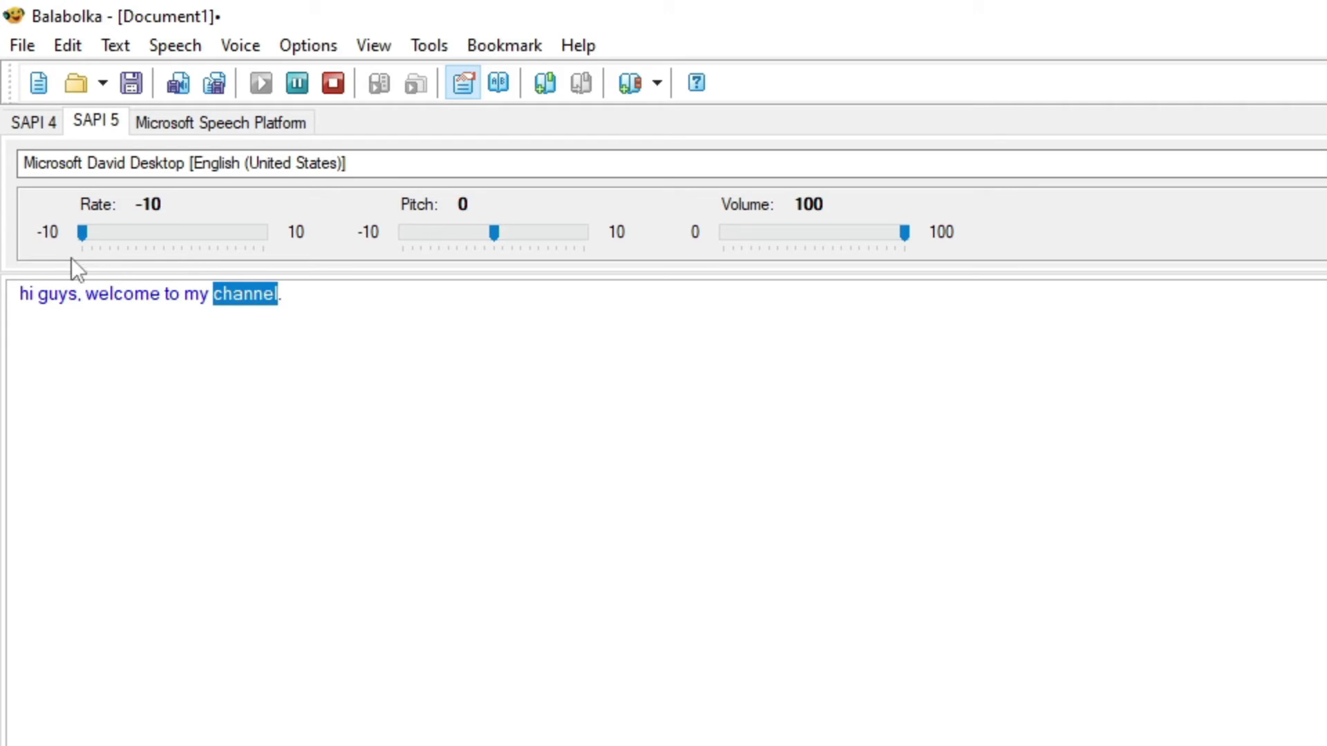
pyautogui.moveTo(83, 238); pyautogui.dragTo(164, 249)
# Play the greeting at maximum and minimum pitch, then at lower volume, and raise volume to 92.
pyautogui.moveTo(486, 239); pyautogui.dragTo(633, 238)
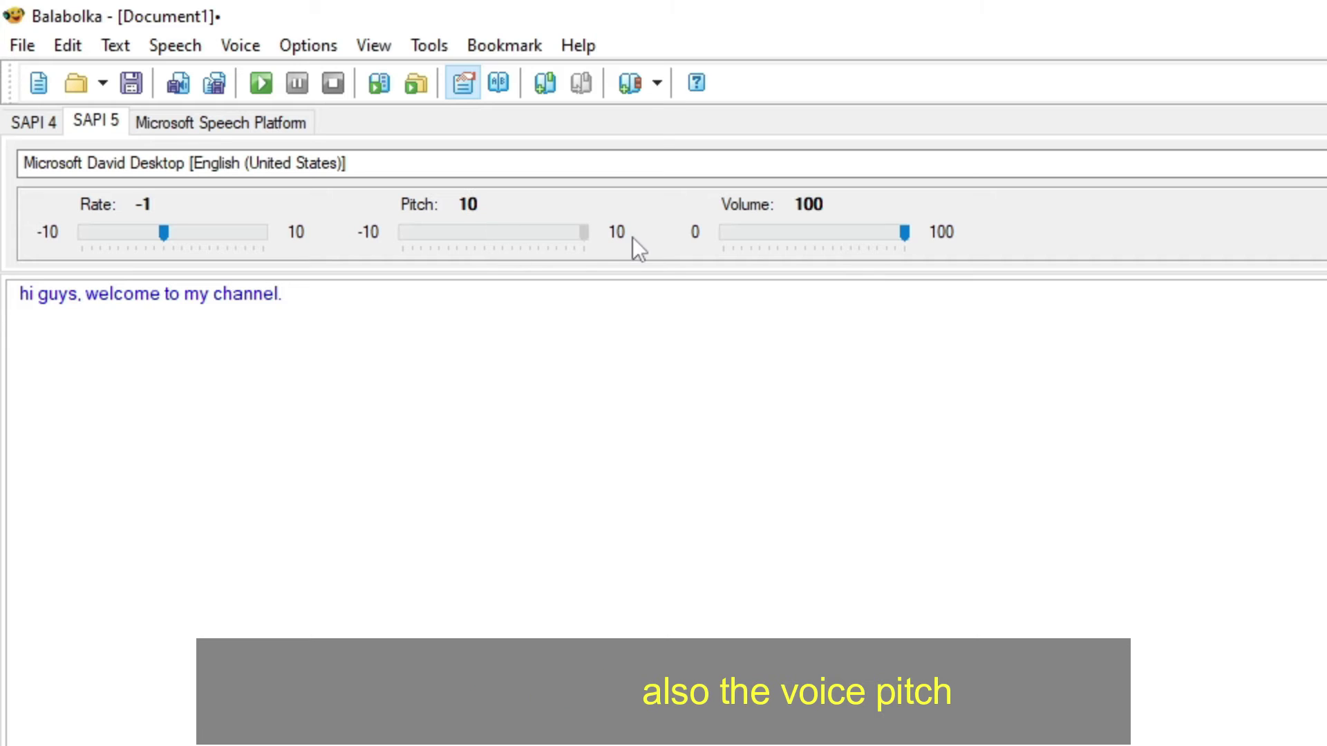
pyautogui.click(267, 92)
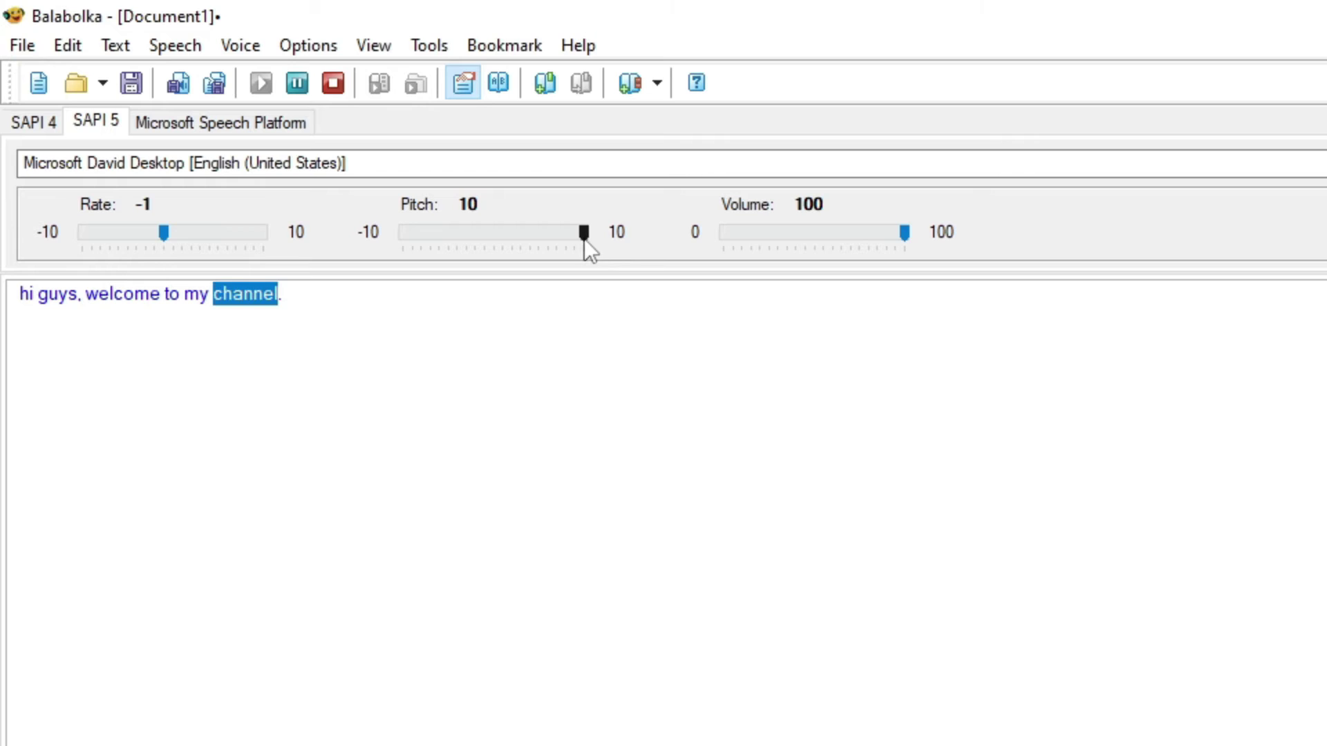
pyautogui.moveTo(582, 239); pyautogui.dragTo(366, 235)
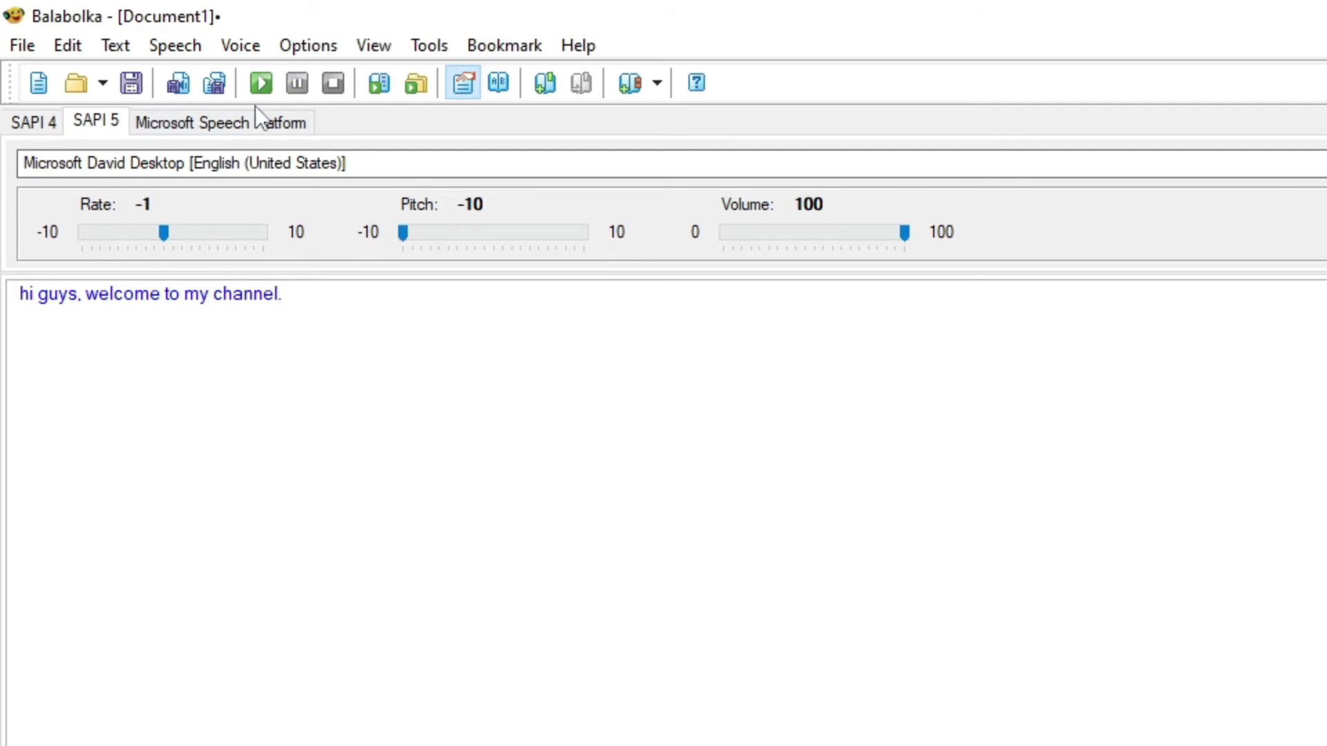
pyautogui.click(260, 84)
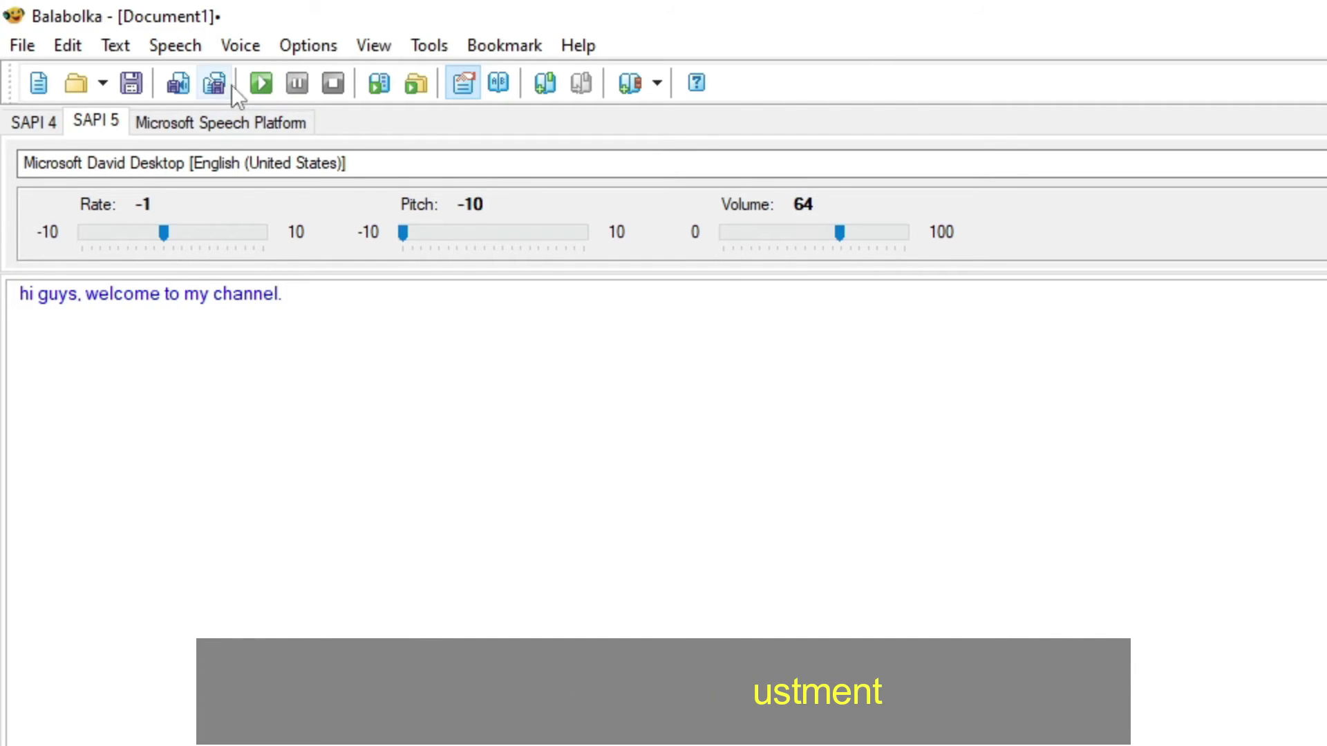
pyautogui.click(263, 84)
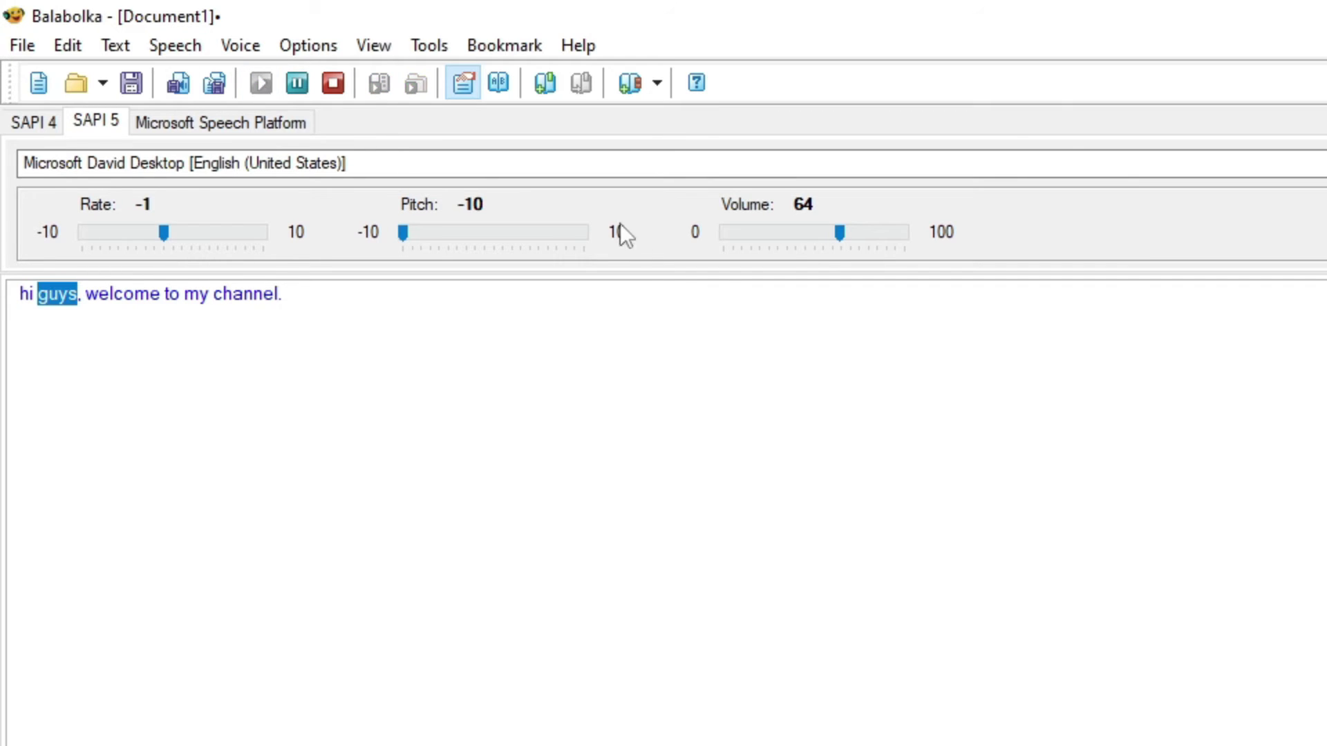
pyautogui.moveTo(840, 234); pyautogui.dragTo(934, 246)
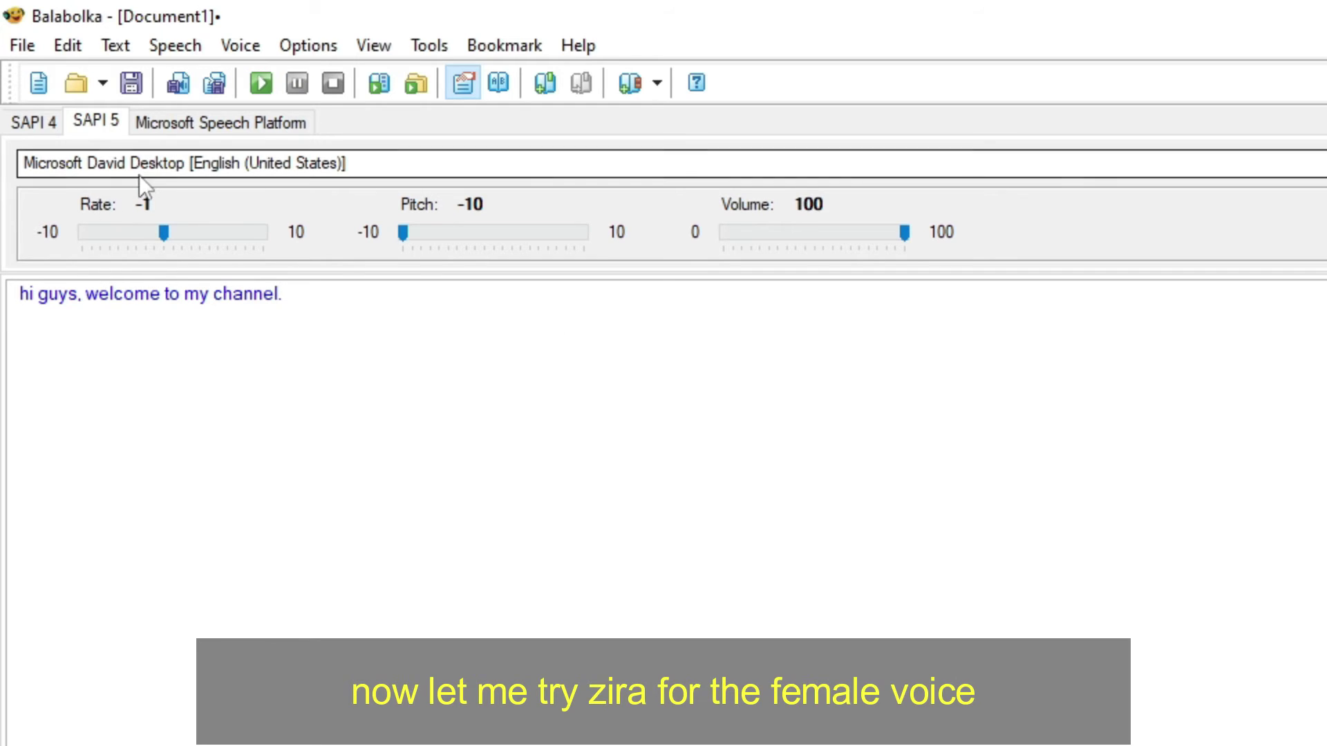
# Select the Microsoft Zira Desktop voice and play the greeting with it.
pyautogui.click(164, 168)
pyautogui.click(102, 212)
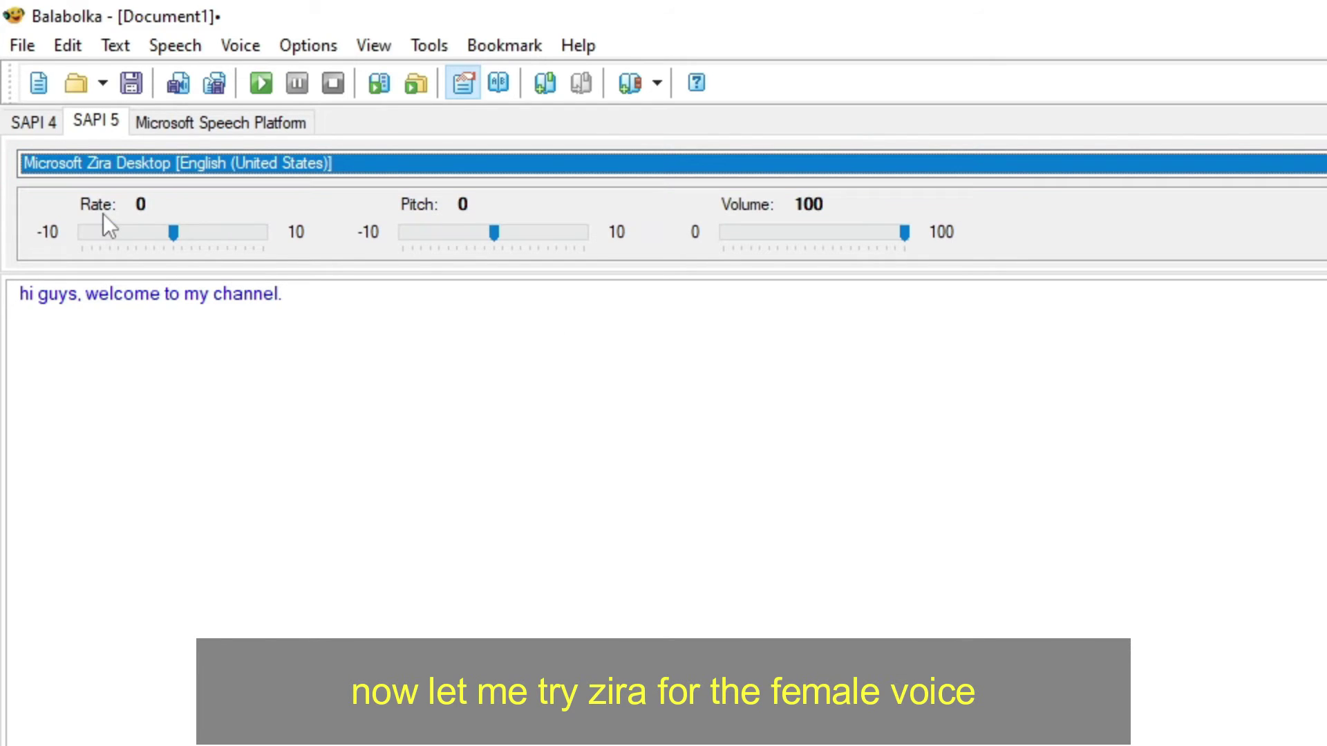
pyautogui.click(260, 86)
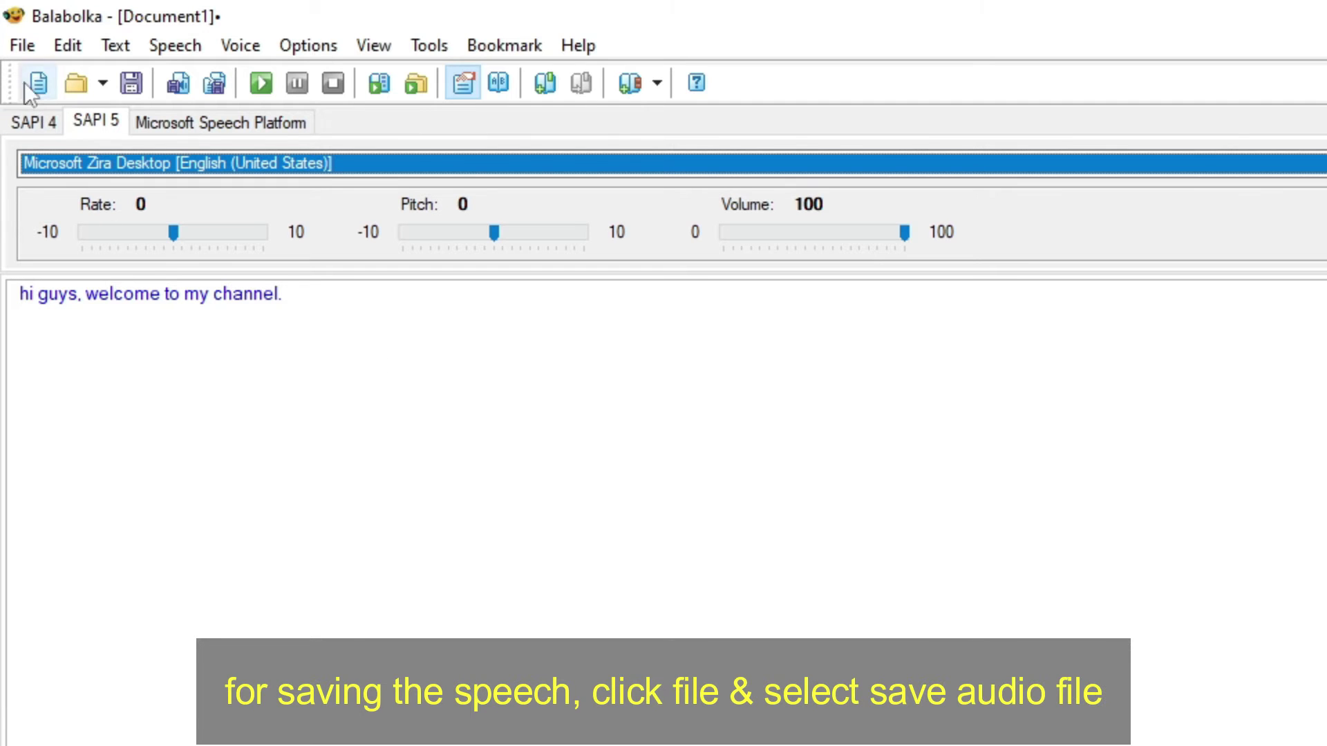
# Save the audio as 'hi guys, welcome to my channel.wav' on the Desktop.
pyautogui.click(24, 47)
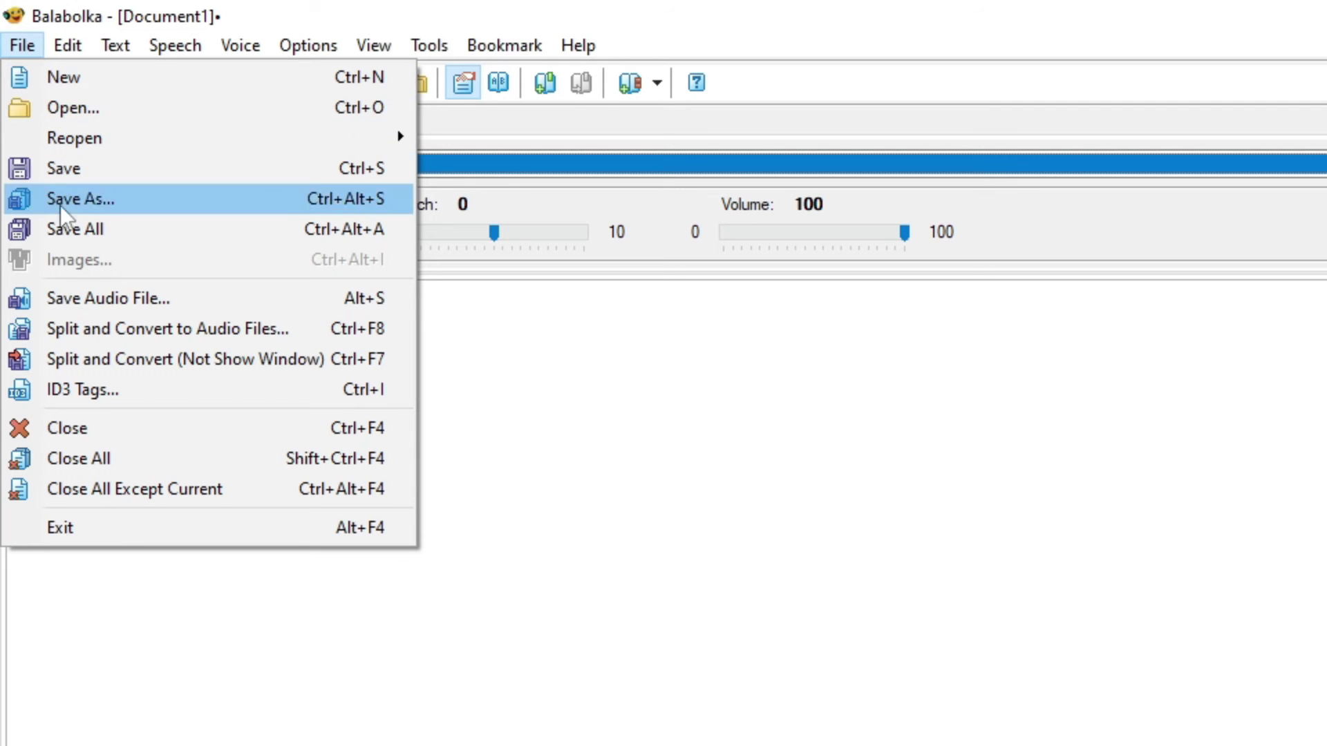
pyautogui.click(89, 304)
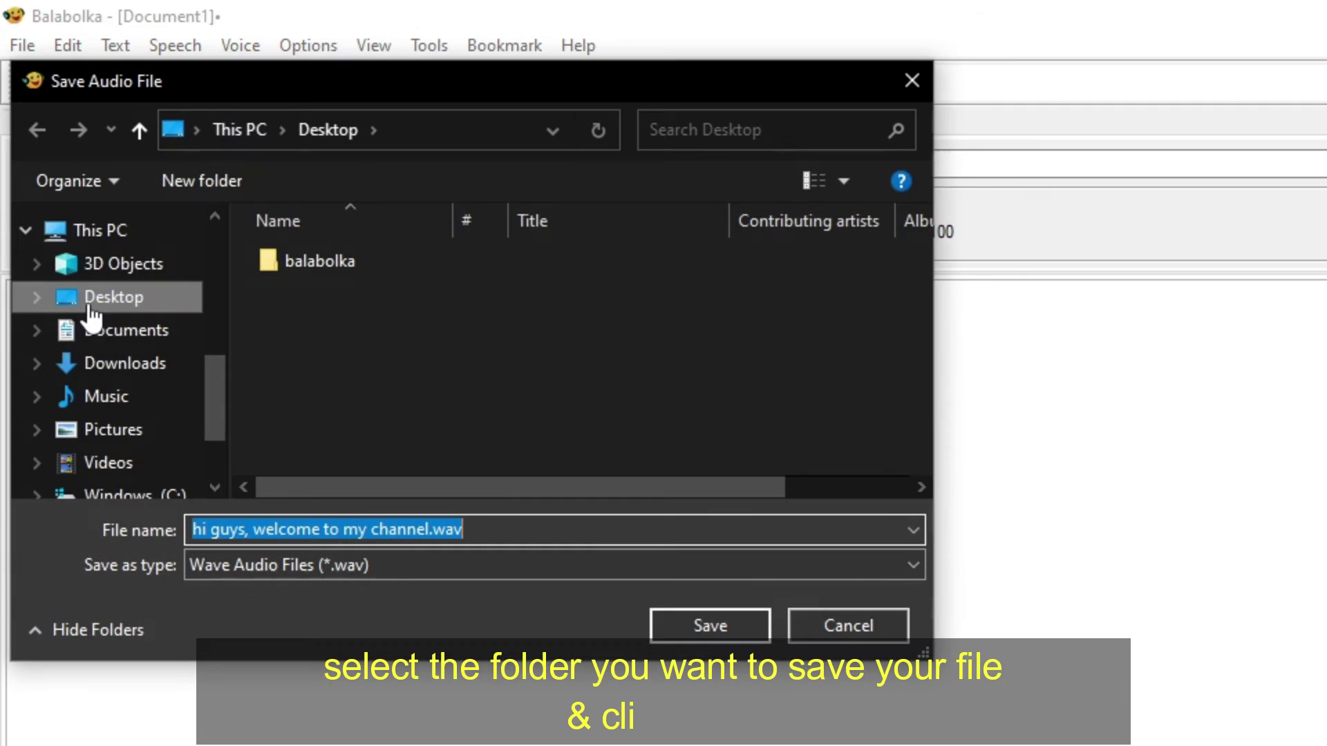
pyautogui.click(99, 310)
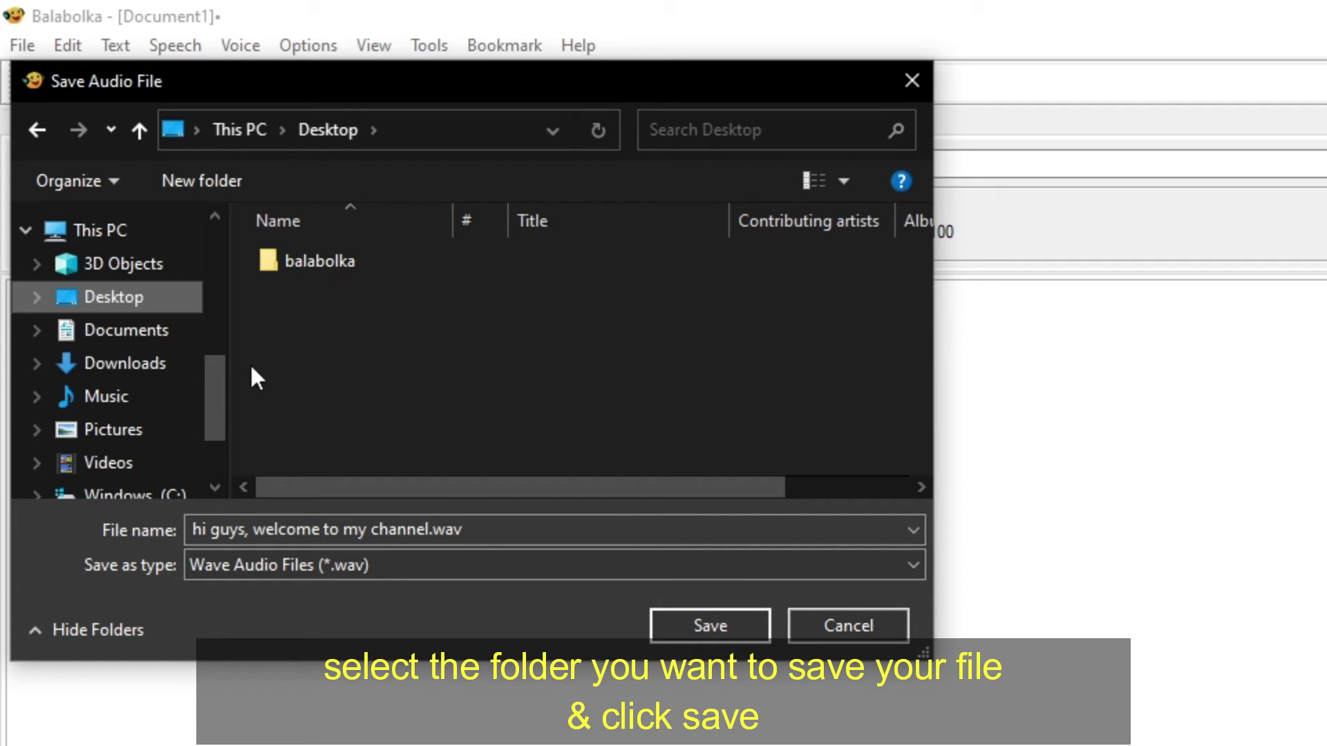
pyautogui.click(706, 626)
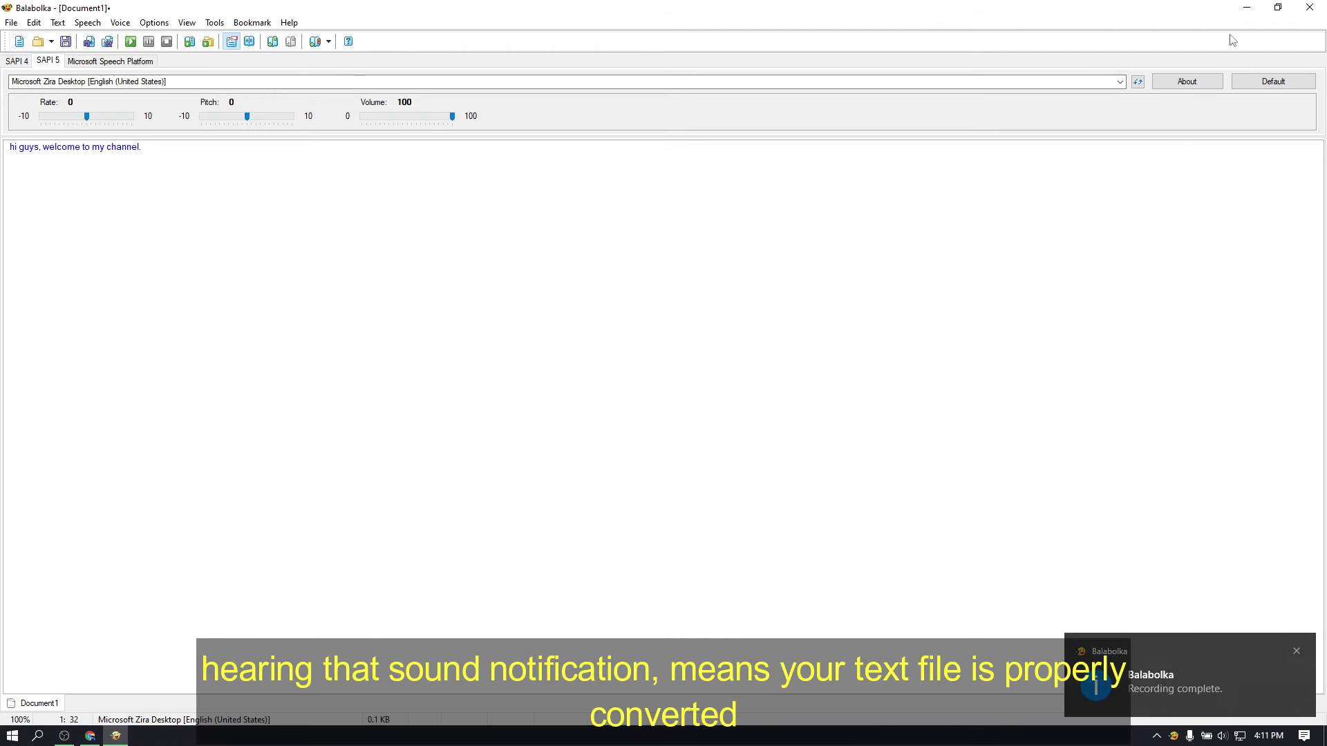
# Play the 2-second greeting WAV from the desktop in Groove Music, then close the player.
pyautogui.click(1246, 13)
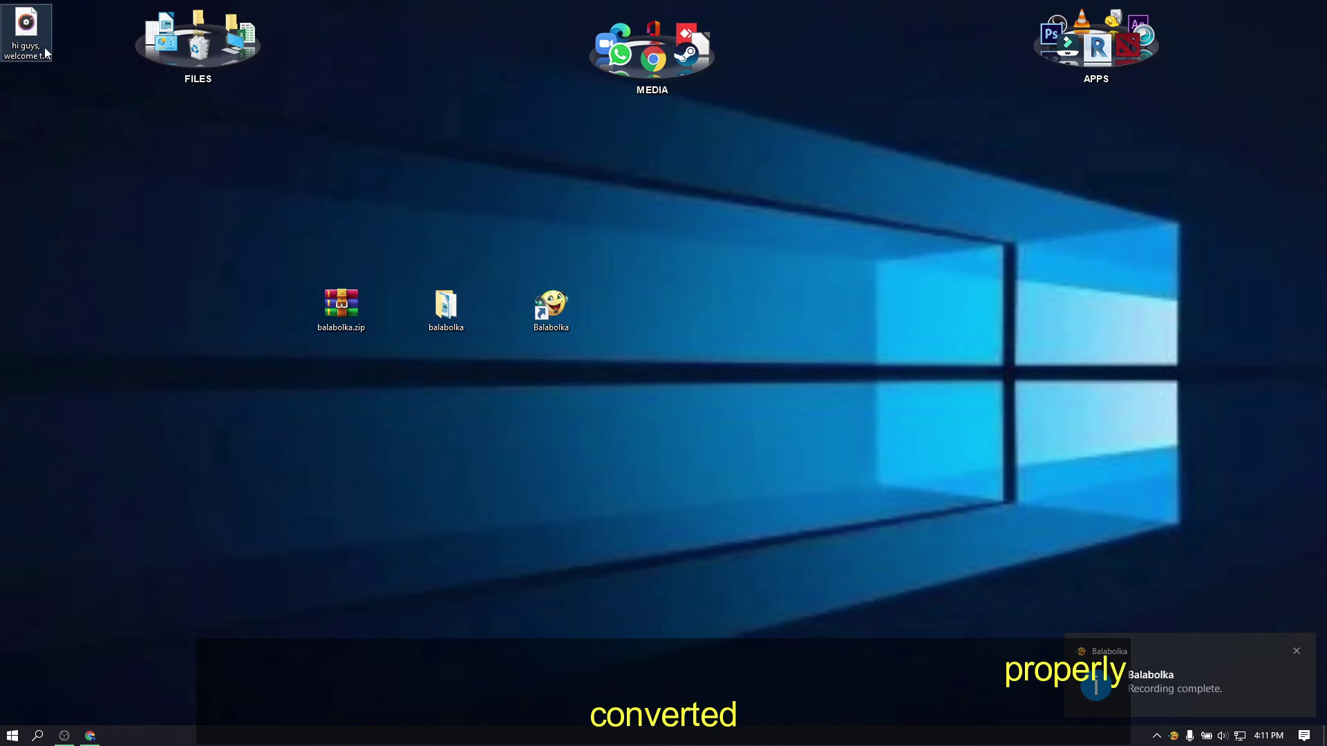
pyautogui.moveTo(36, 40); pyautogui.dragTo(238, 315)
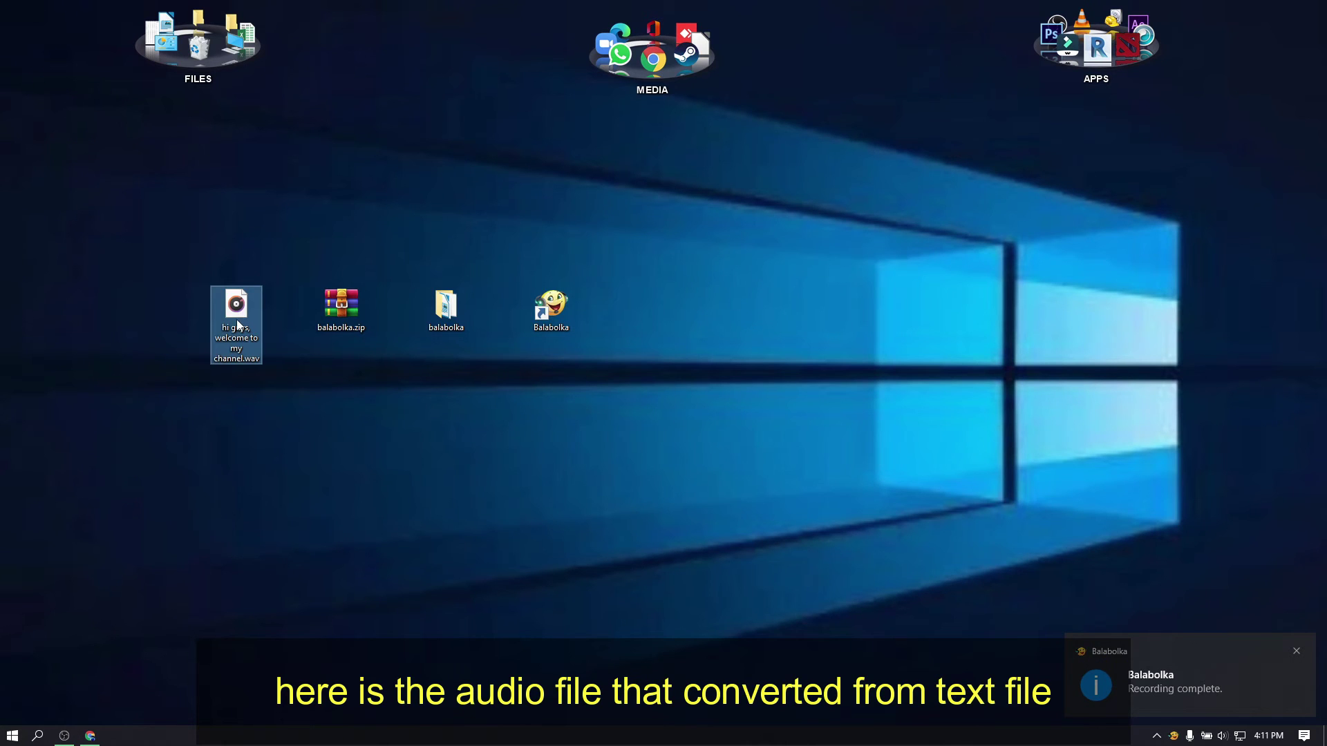
pyautogui.doubleClick(237, 320)
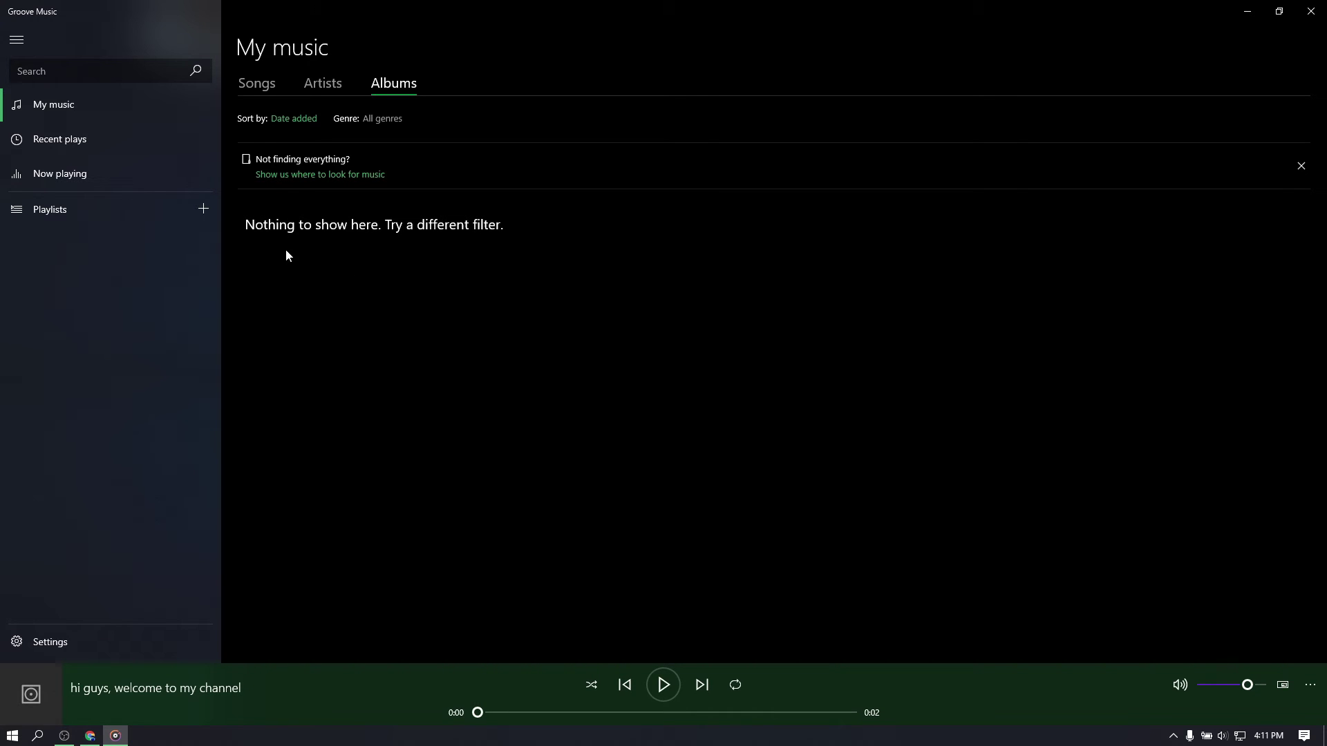
pyautogui.click(1308, 14)
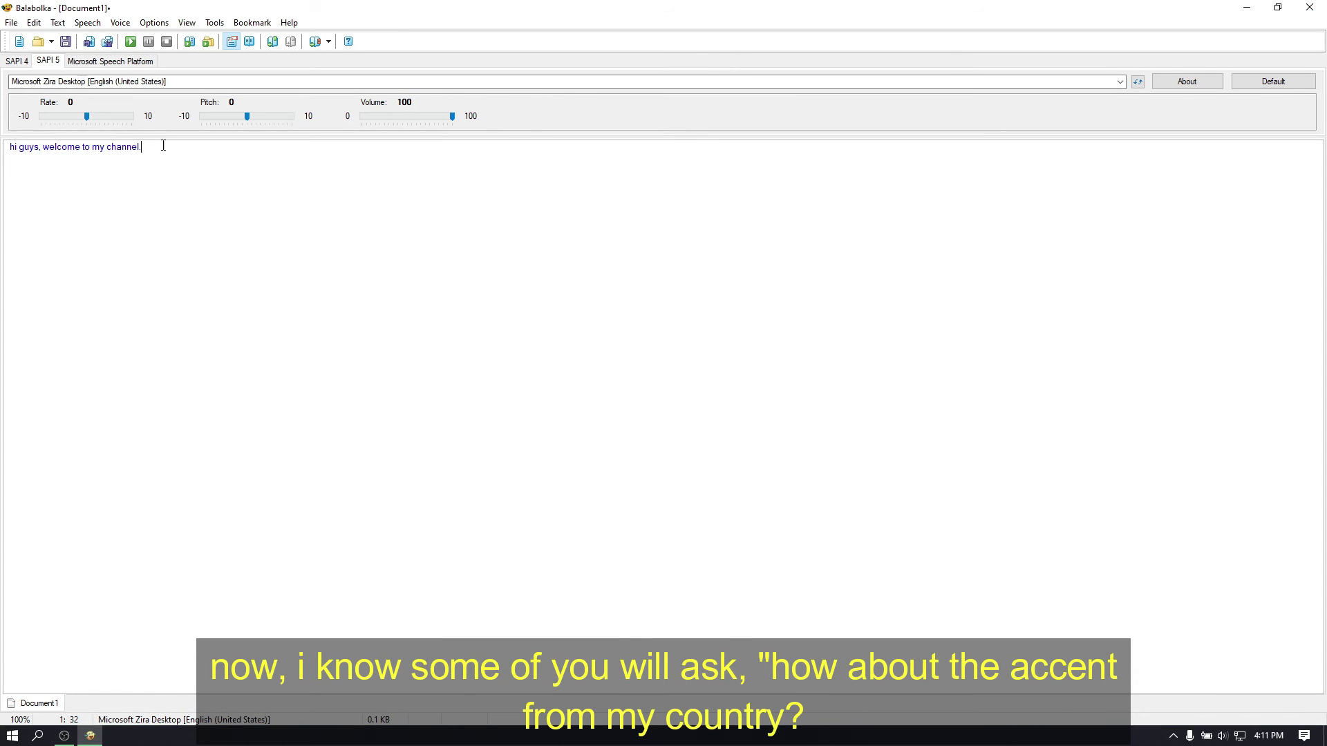
# Keep Zira as the voice and open the Save Audio File by Google Text-To-Speech dialog.
pyautogui.click(155, 82)
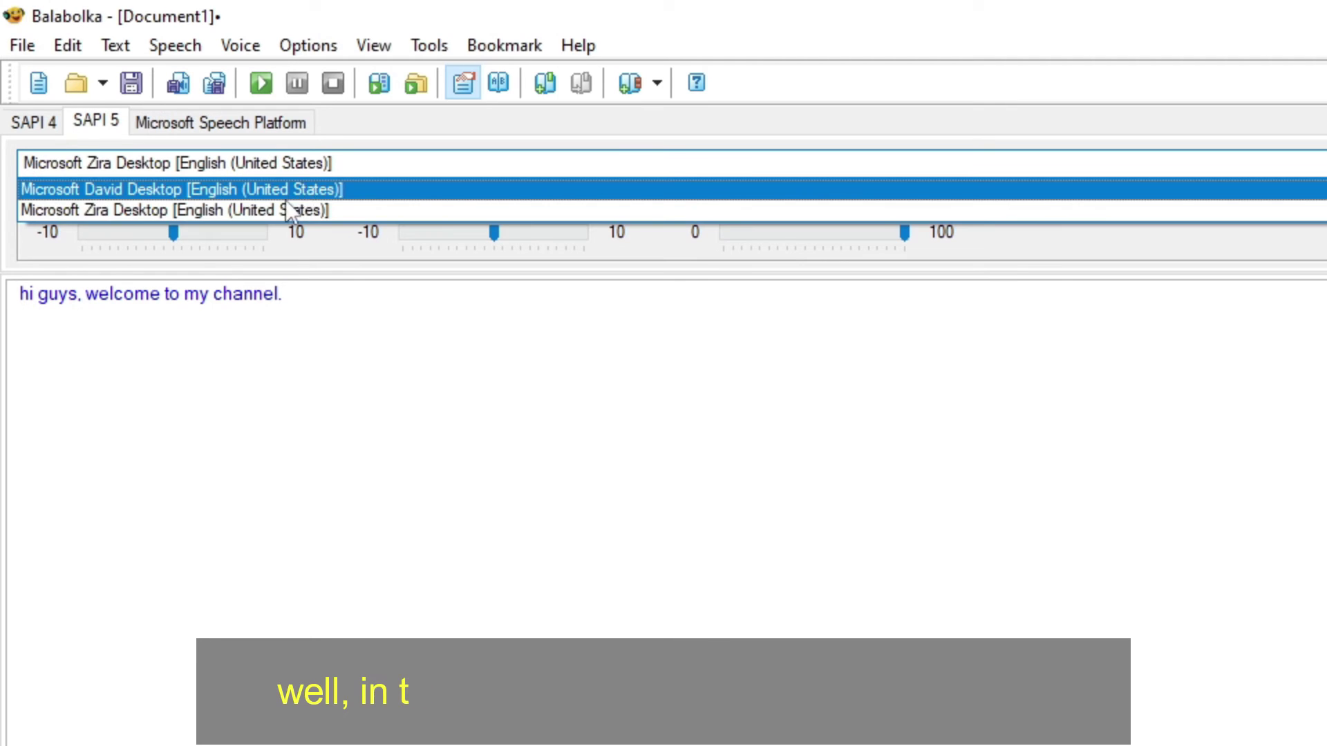
pyautogui.click(351, 364)
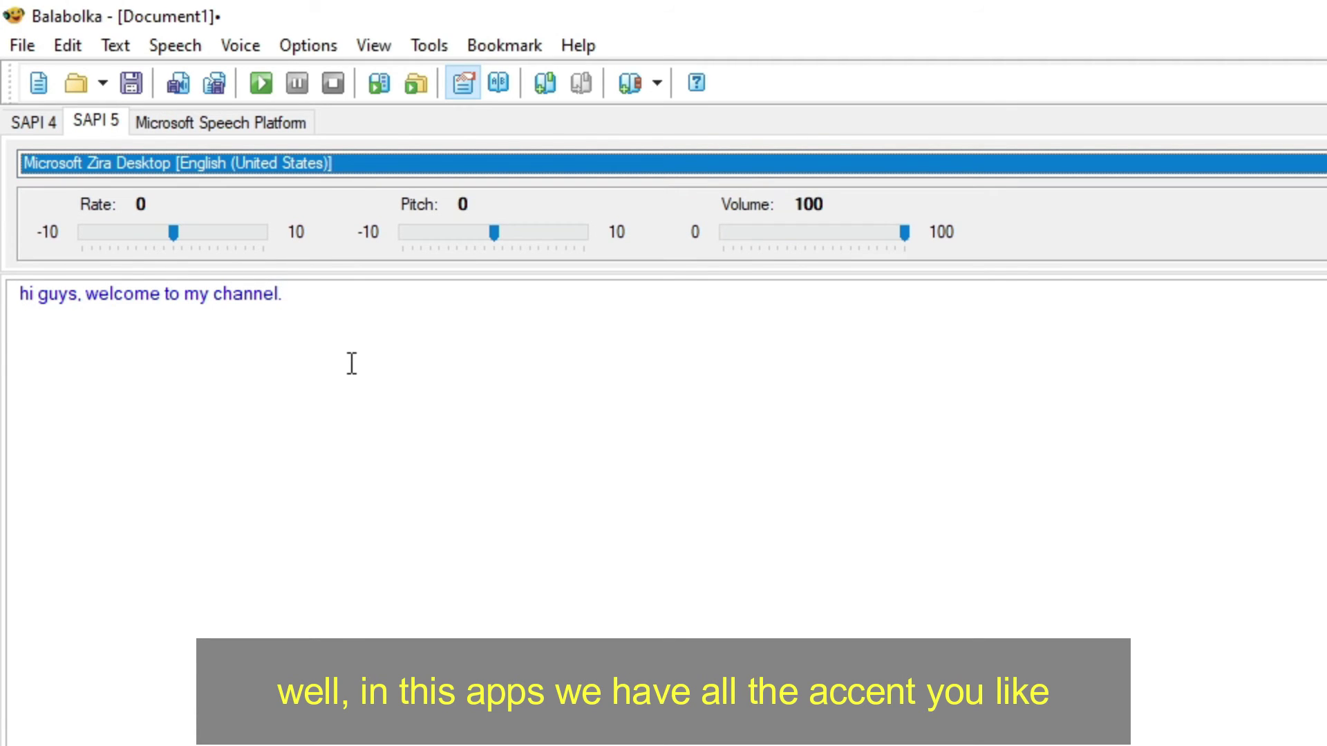
pyautogui.click(437, 44)
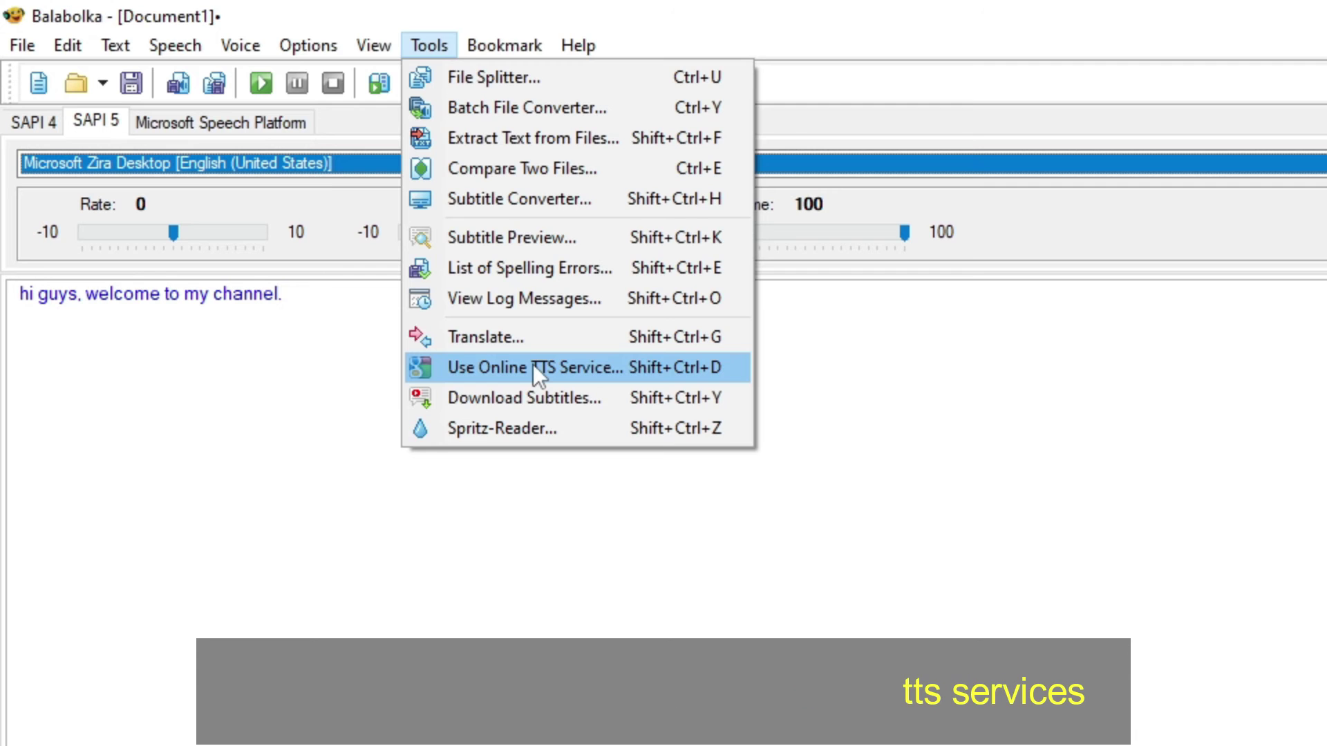
pyautogui.click(533, 364)
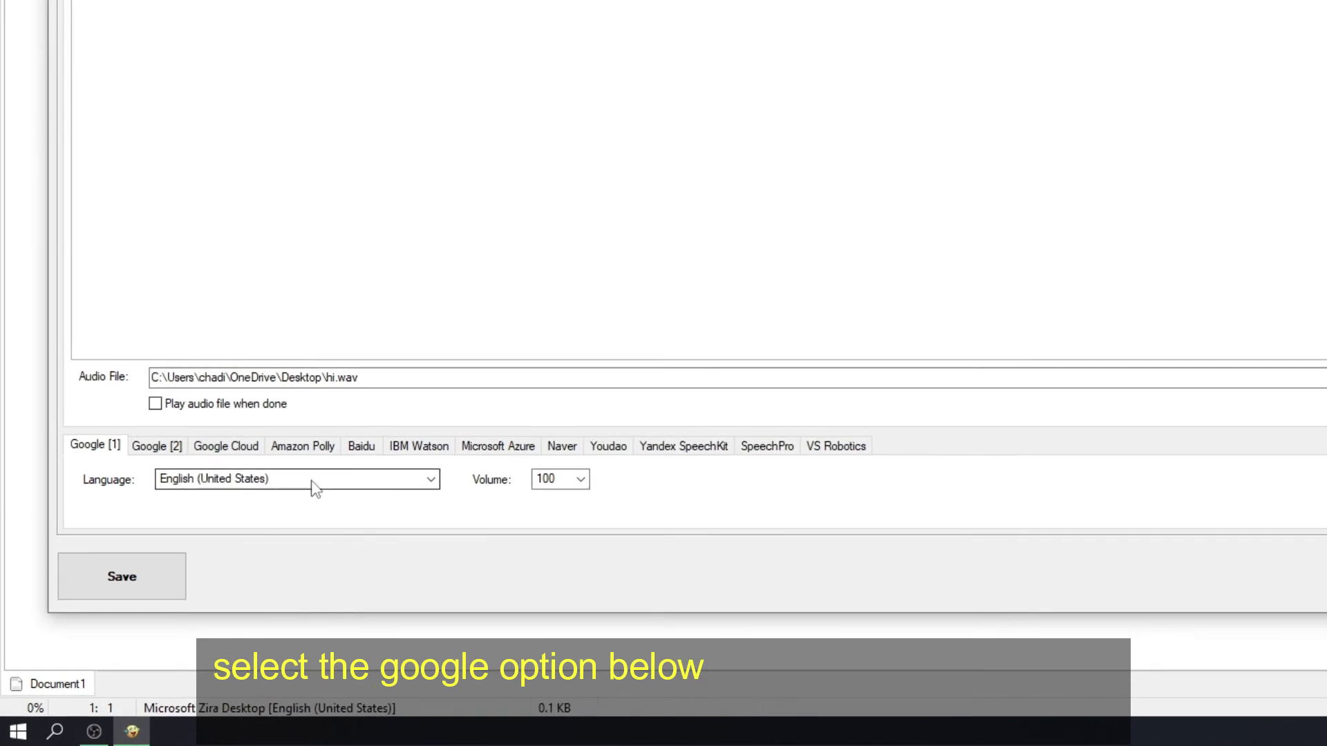
# Browse the language lists on the Google [1], Google [2], Google Cloud and Amazon Polly tabs without changes.
pyautogui.click(293, 565)
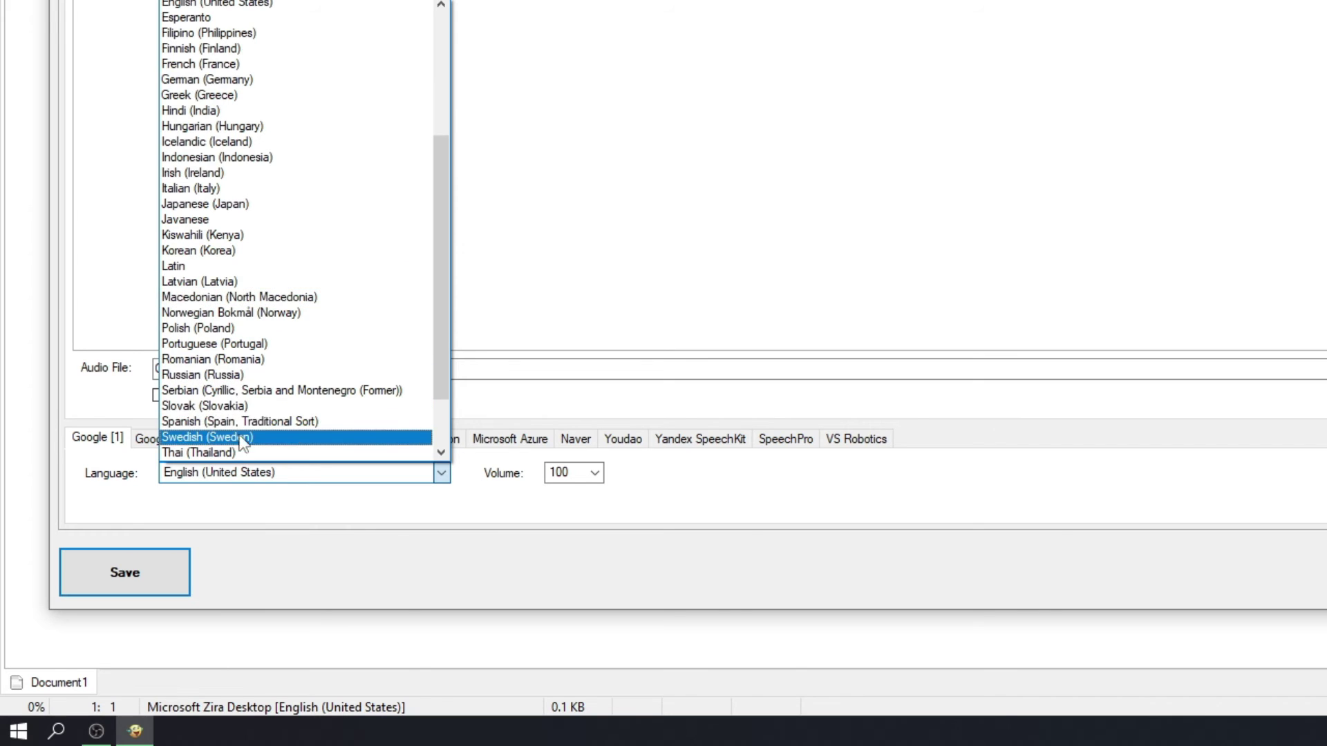
pyautogui.click(504, 257)
pyautogui.click(168, 446)
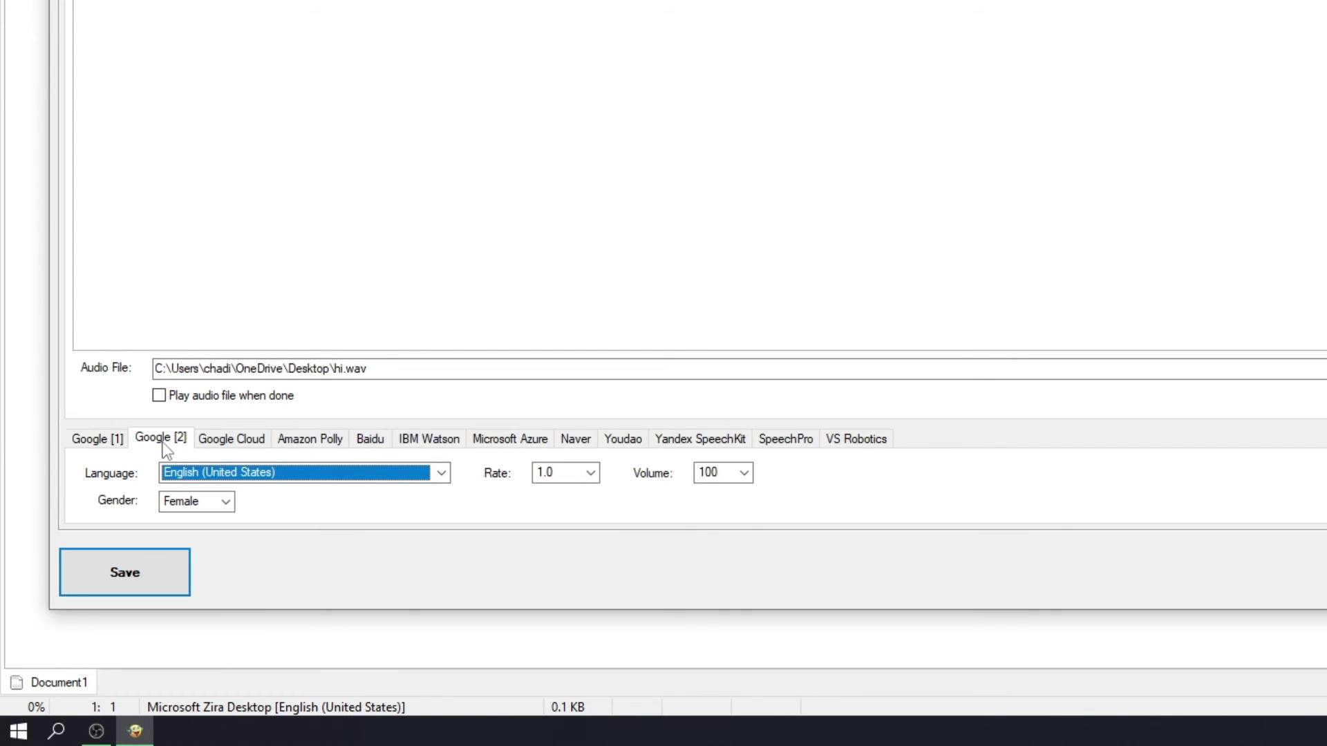
pyautogui.click(325, 475)
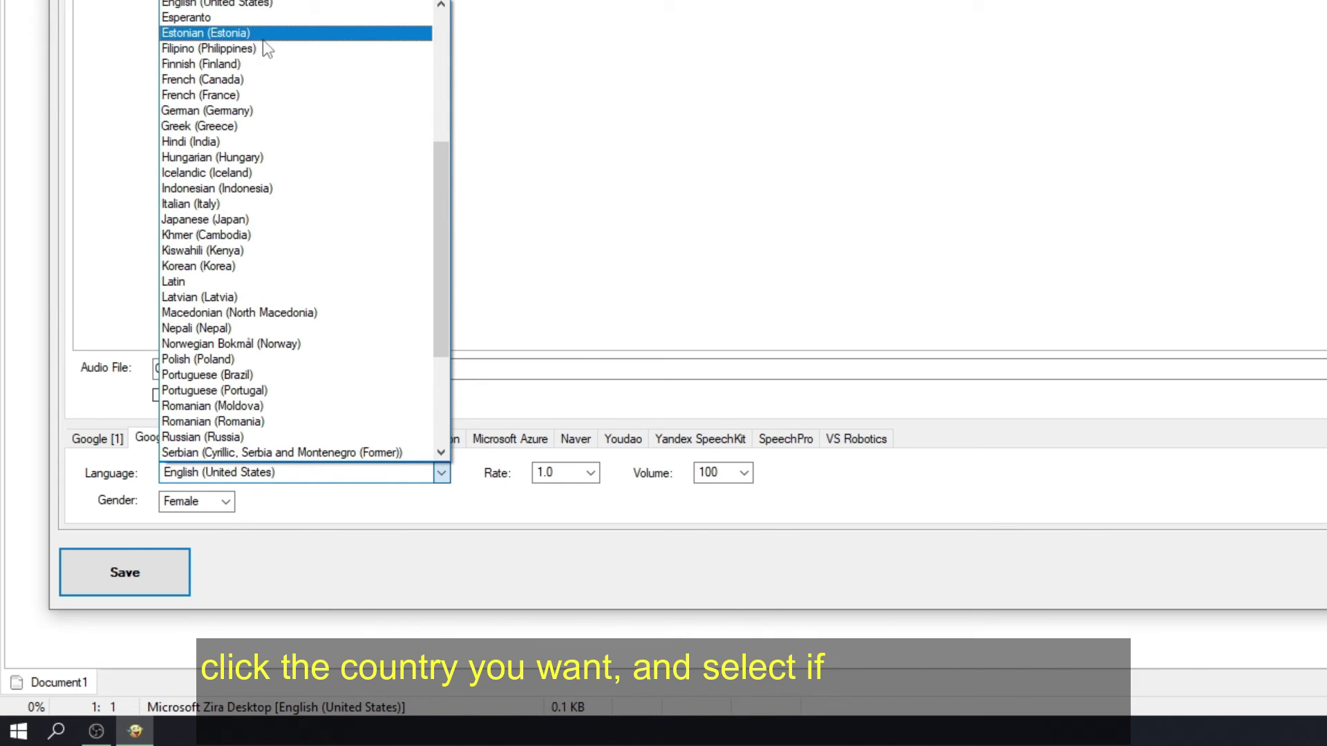
pyautogui.click(731, 257)
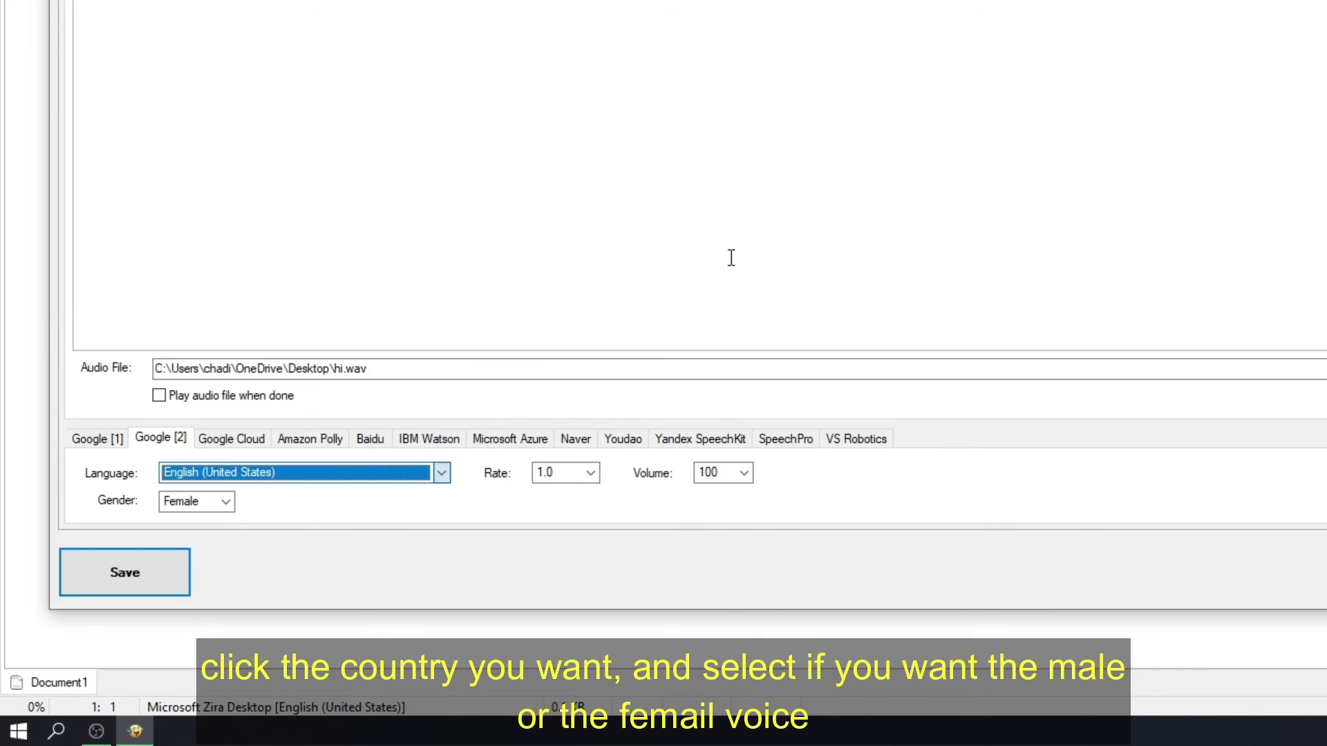
pyautogui.click(228, 441)
pyautogui.click(438, 473)
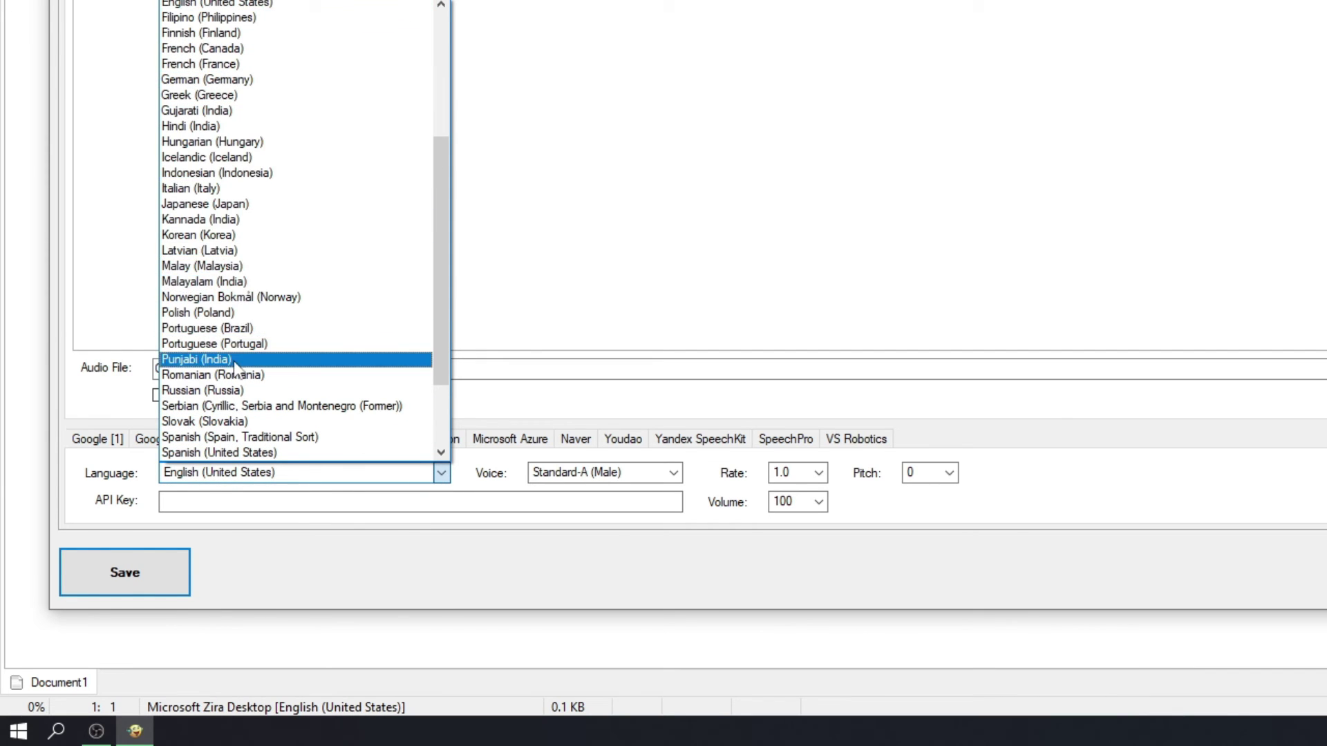
pyautogui.click(478, 313)
pyautogui.click(341, 441)
pyautogui.click(357, 473)
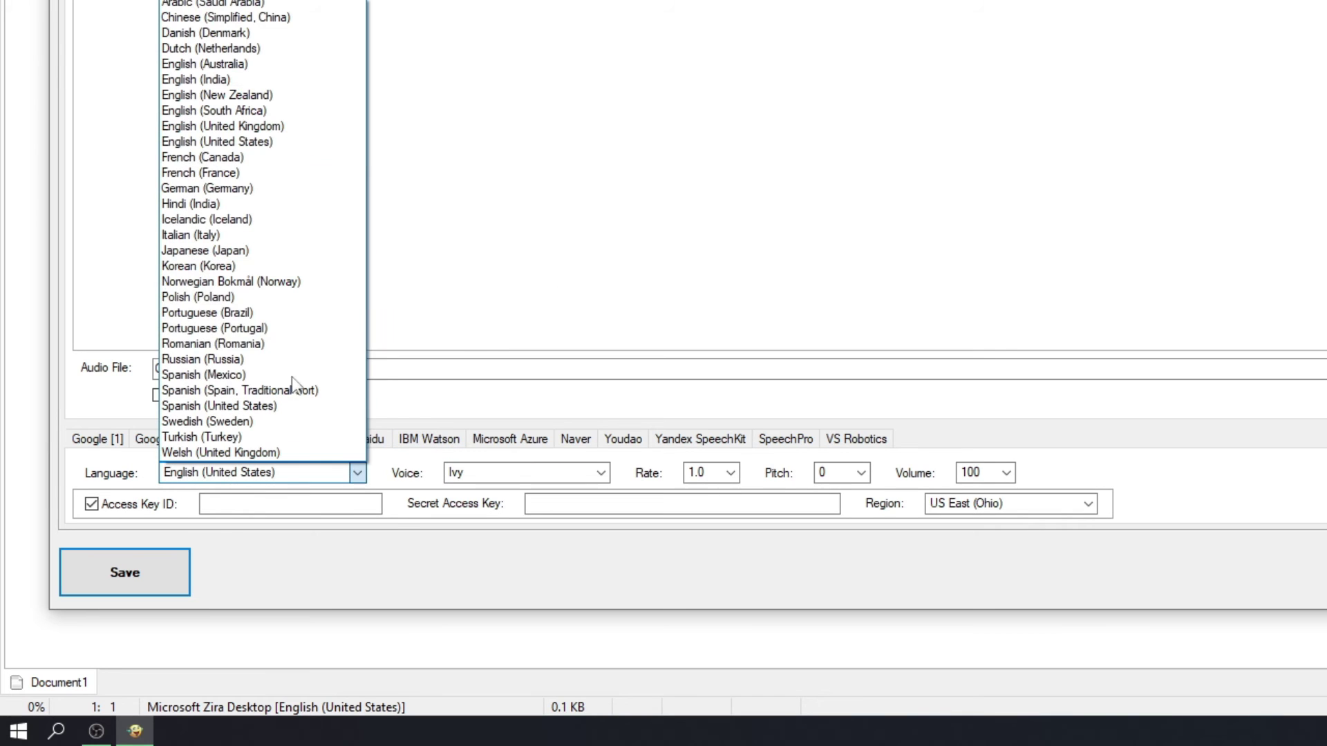
pyautogui.click(271, 144)
# On the Google [2] tab, set Language to Filipino (Philippines) and Gender to Male.
pyautogui.click(155, 440)
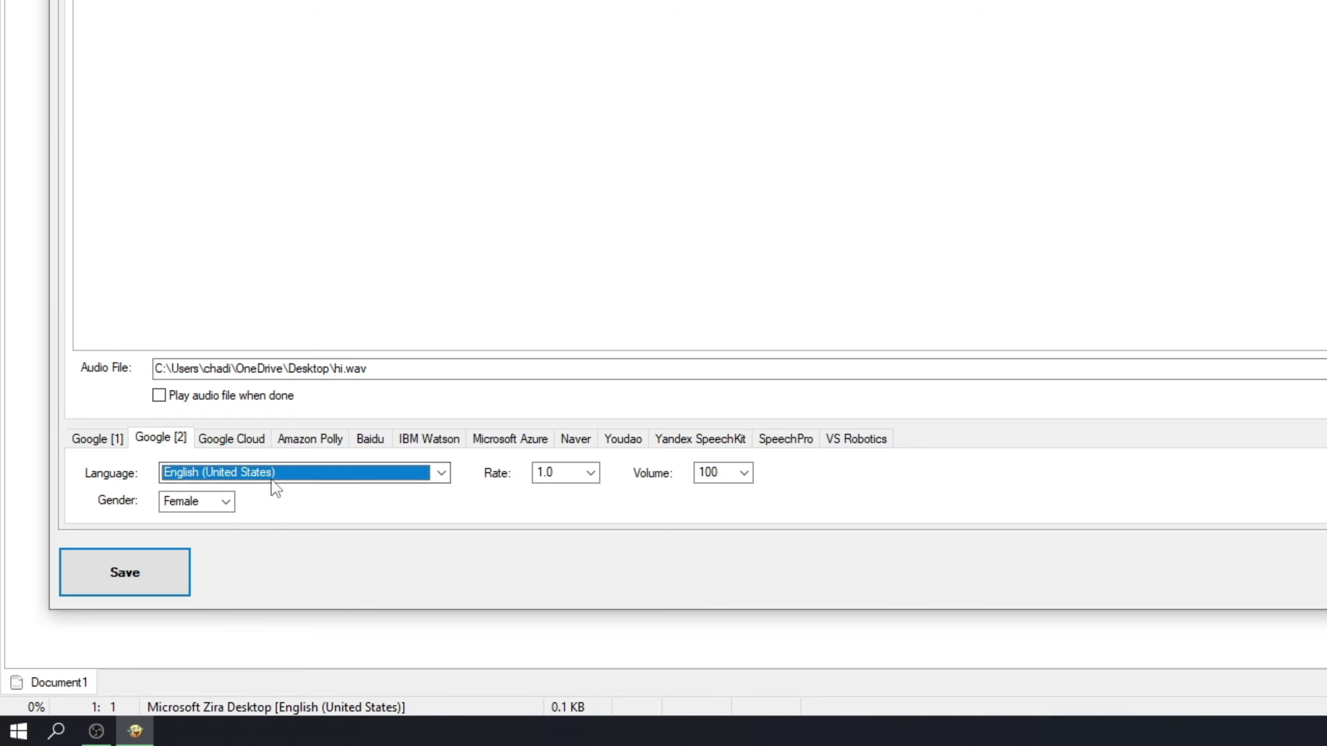
pyautogui.click(320, 474)
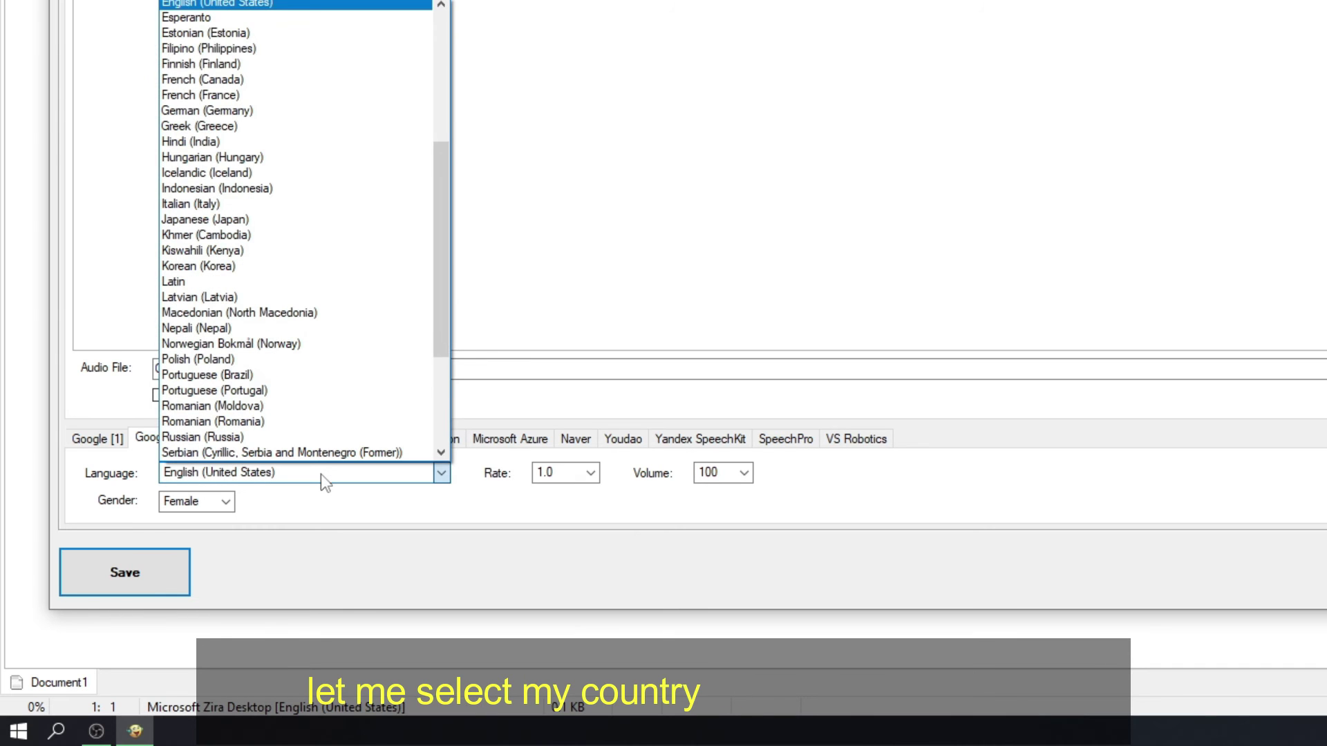
pyautogui.click(242, 48)
pyautogui.click(225, 502)
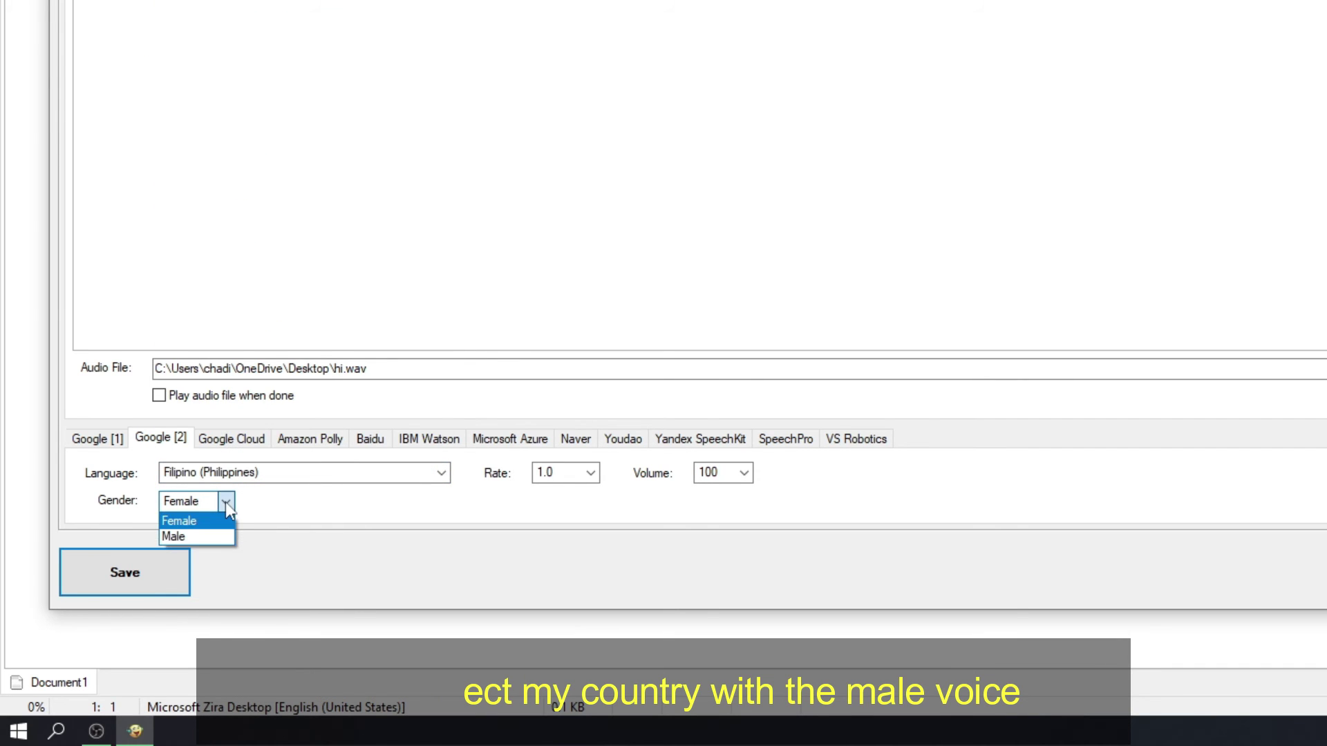
pyautogui.click(181, 540)
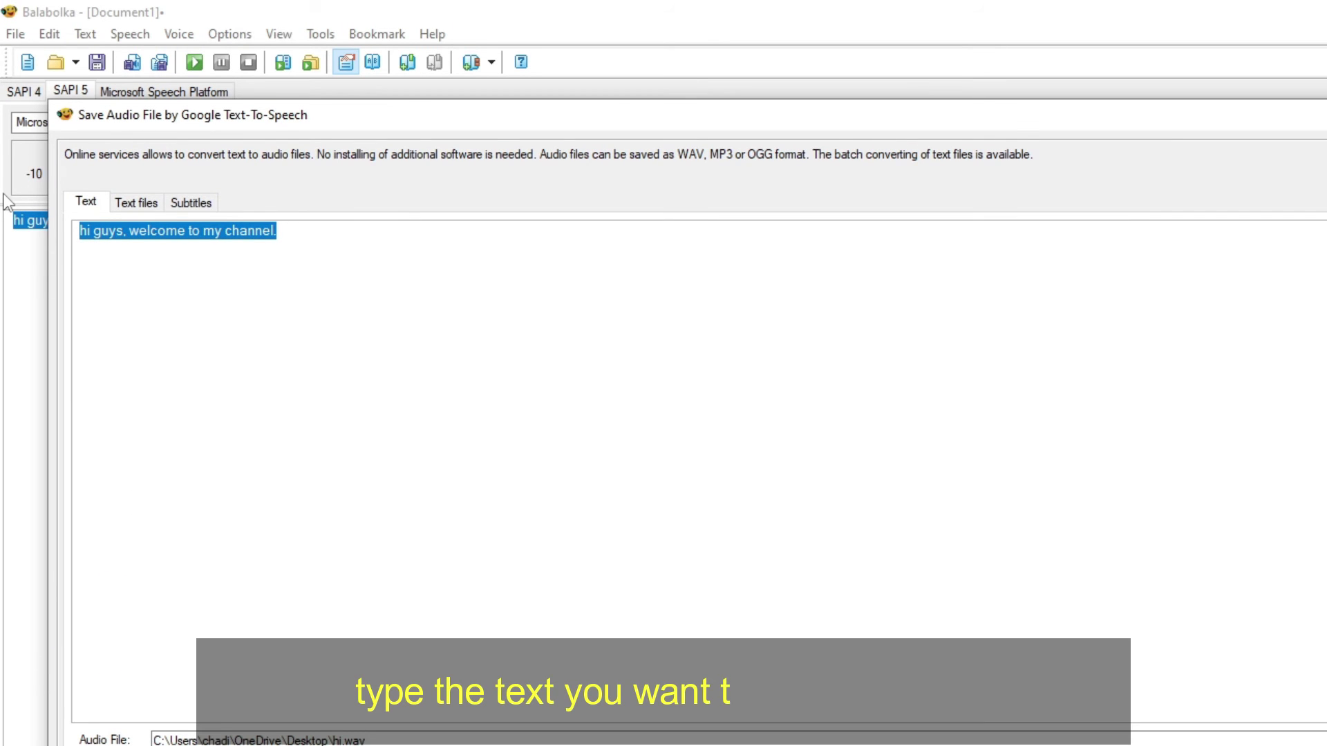
# Replace the text with 'hi guys, welcome sa aking channel.' and save it as hi.wav.
pyautogui.write('hi guys, ')
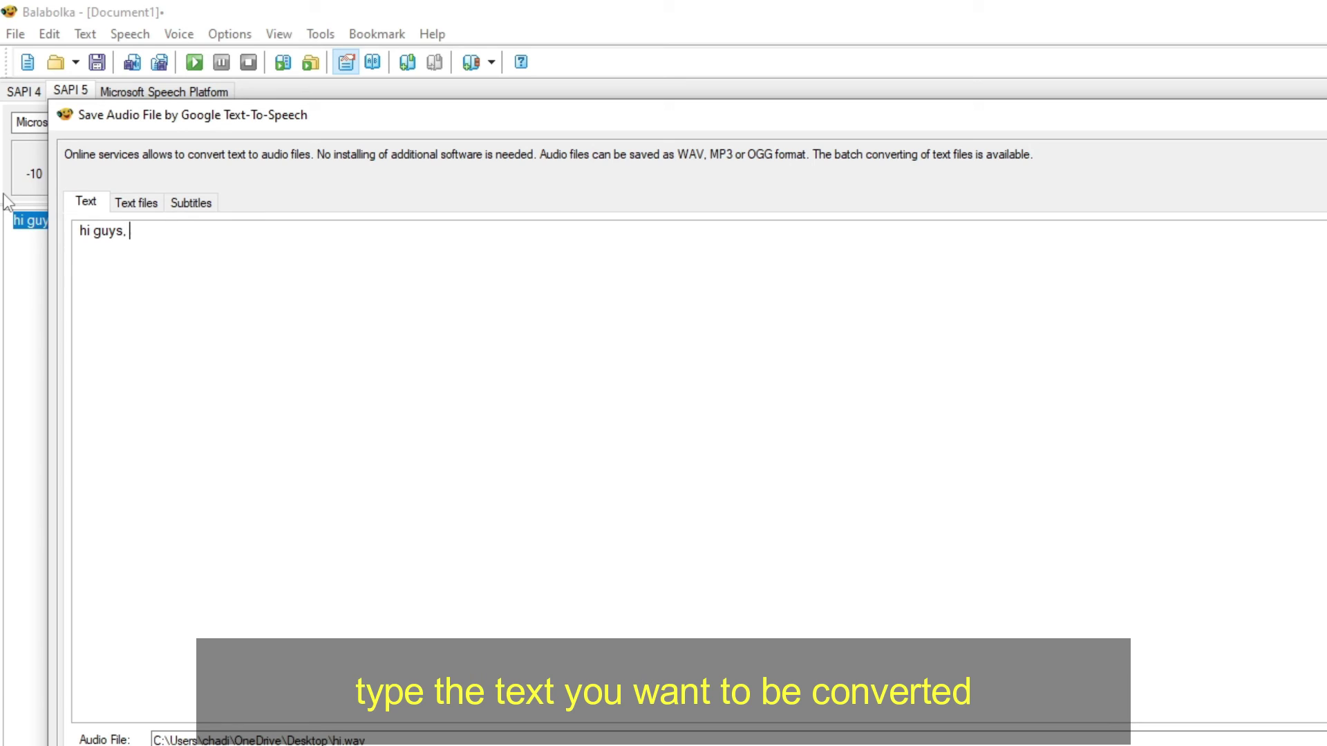
pyautogui.write('welcome sa aking ch')
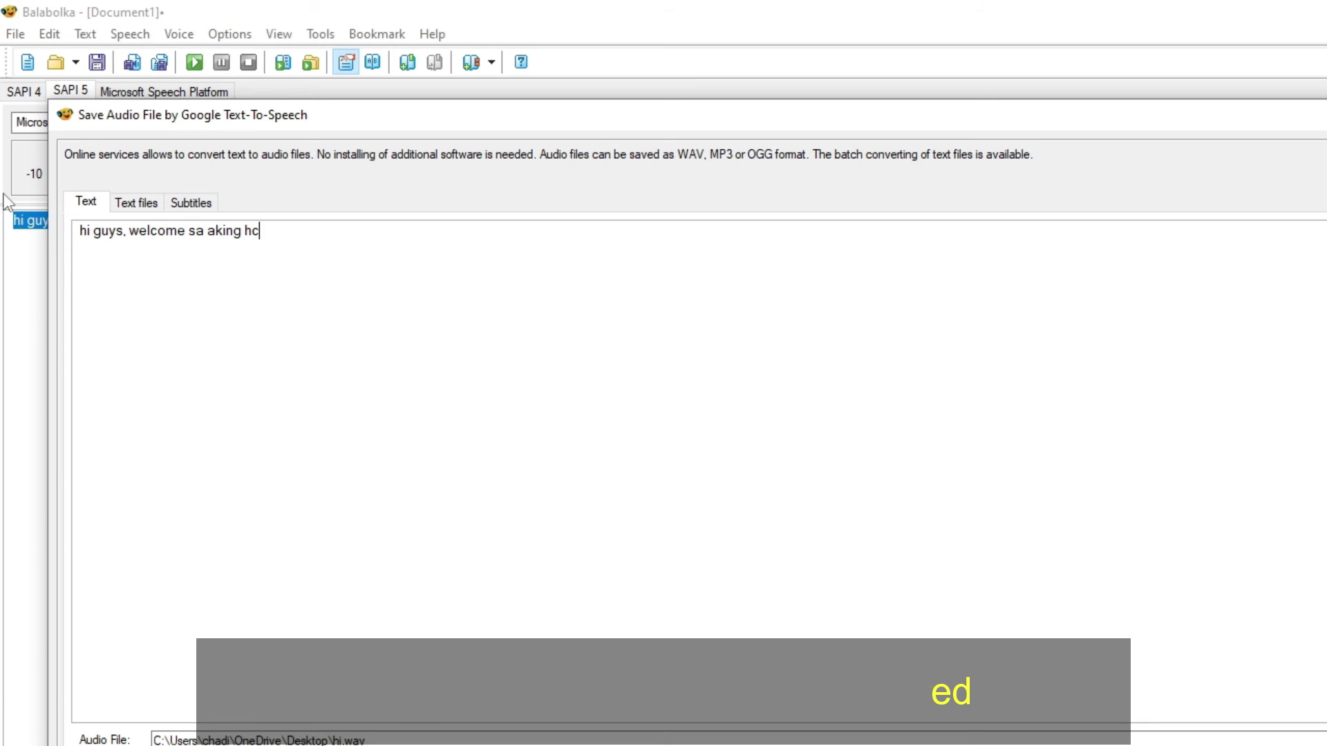
pyautogui.write('annel.')
pyautogui.press('Left')
pyautogui.press('Left')
pyautogui.press('Left')
pyautogui.press('Left')
pyautogui.press('Left')
pyautogui.press('Left')
pyautogui.press('BackSpace')
pyautogui.press('BackSpace')
pyautogui.press('BackSpace')
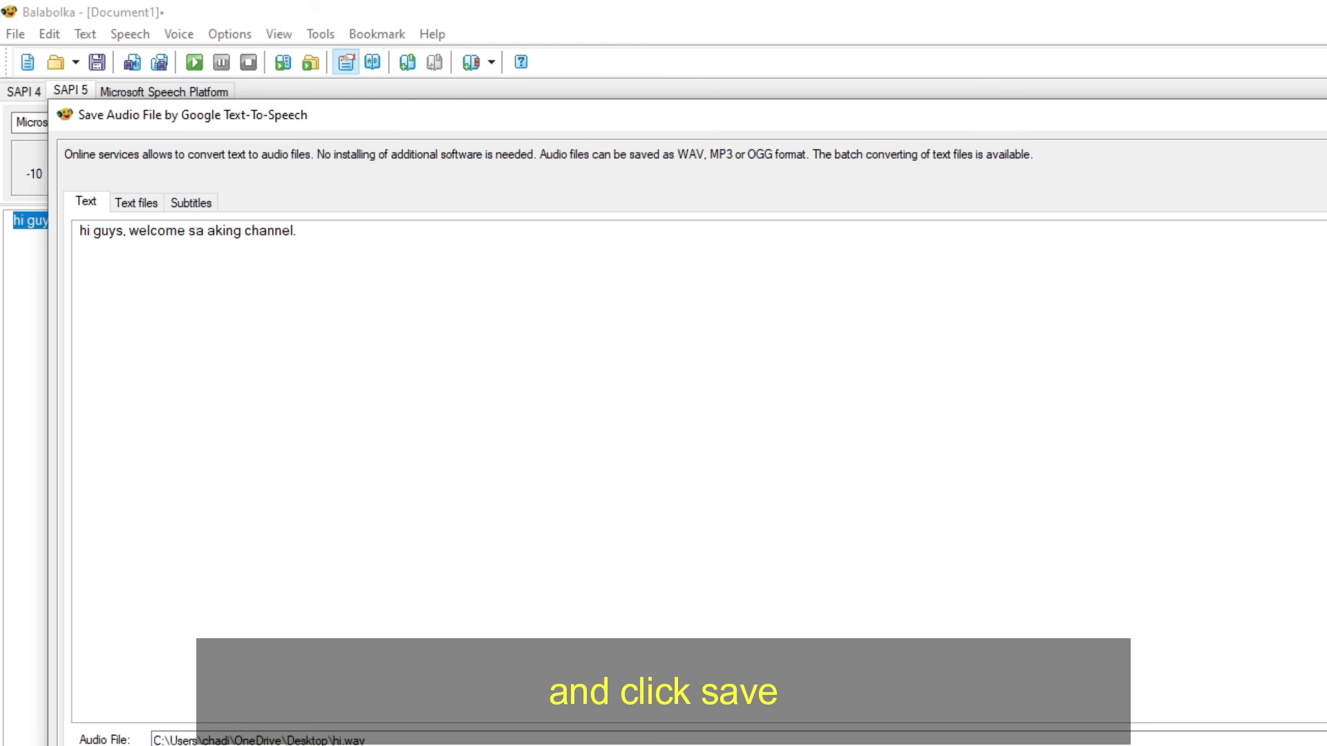
pyautogui.click(124, 618)
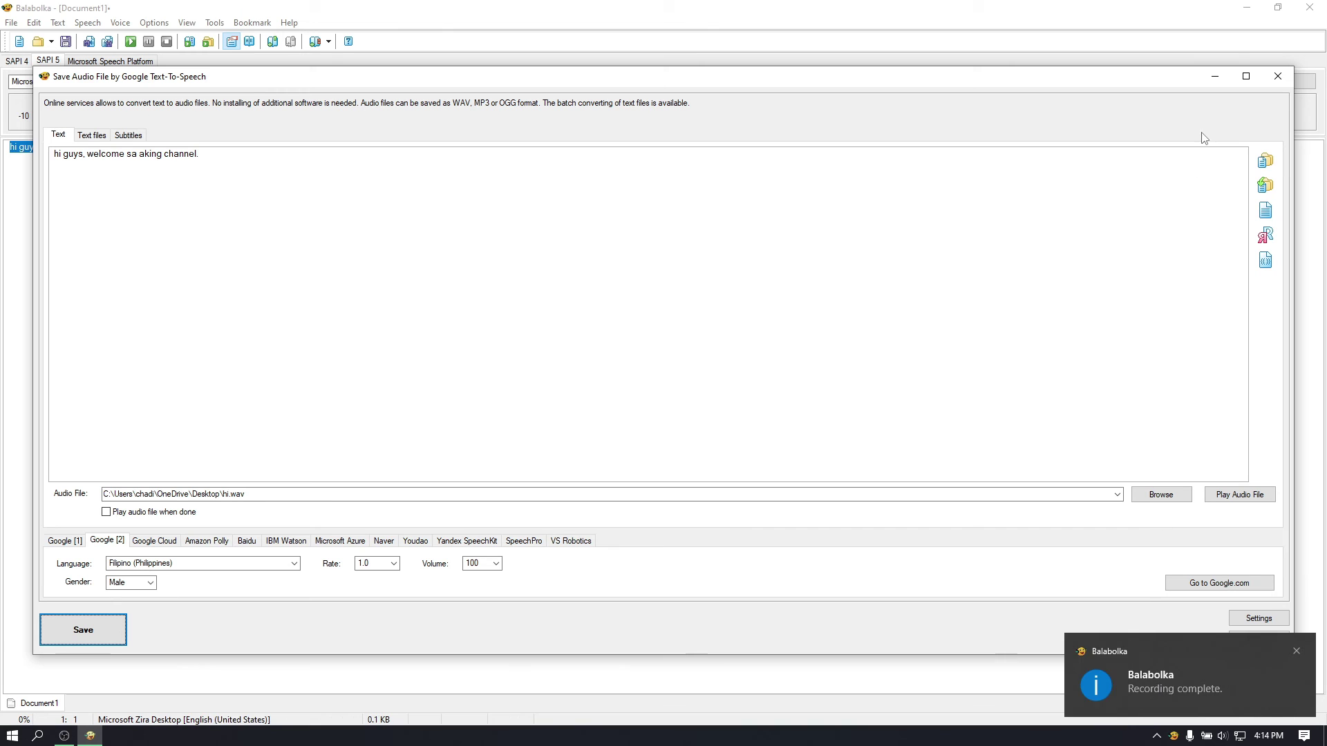
pyautogui.click(1213, 77)
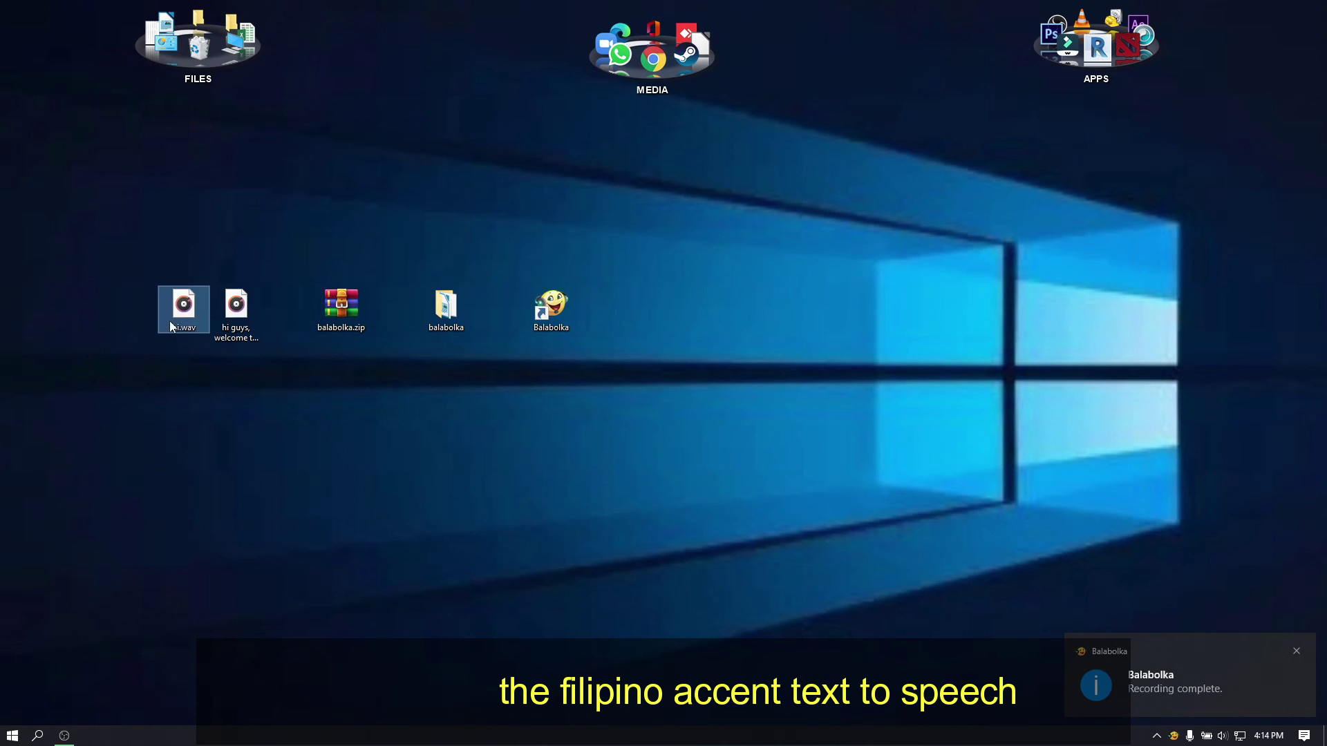
pyautogui.doubleClick(169, 322)
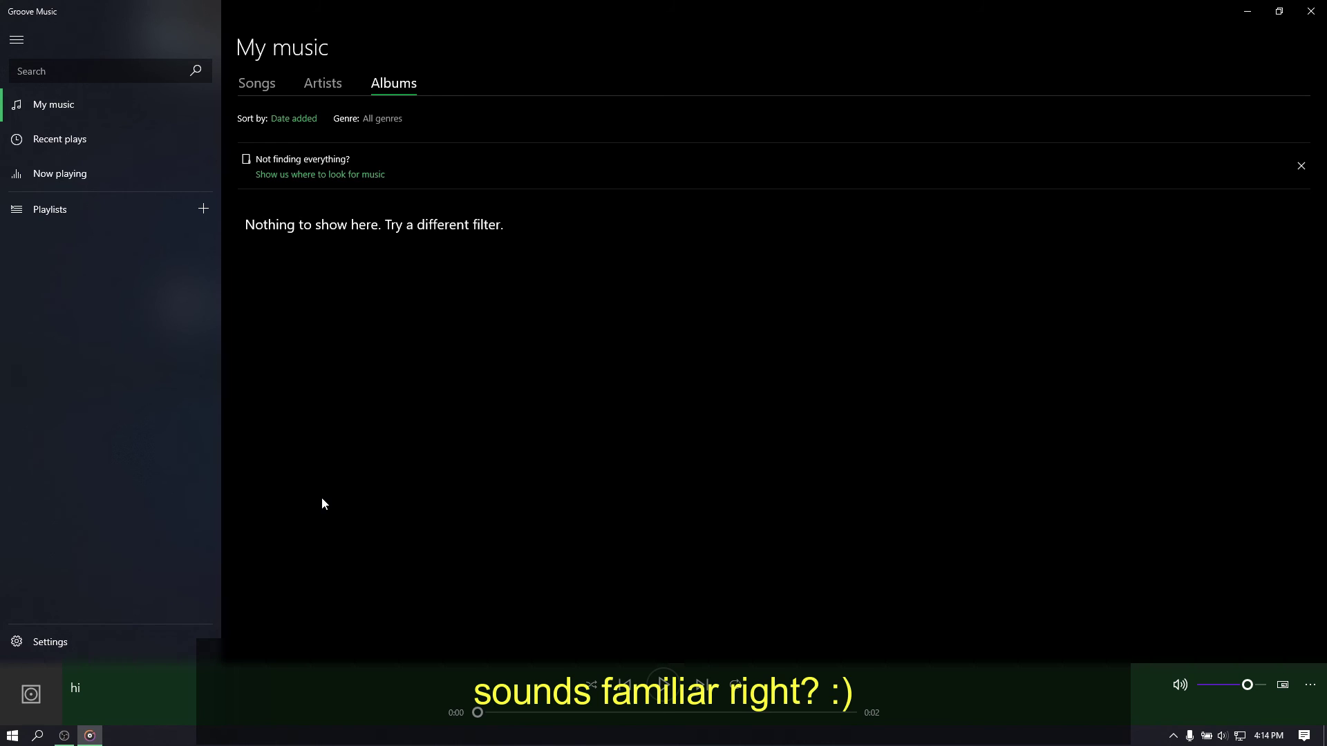
pyautogui.click(1251, 12)
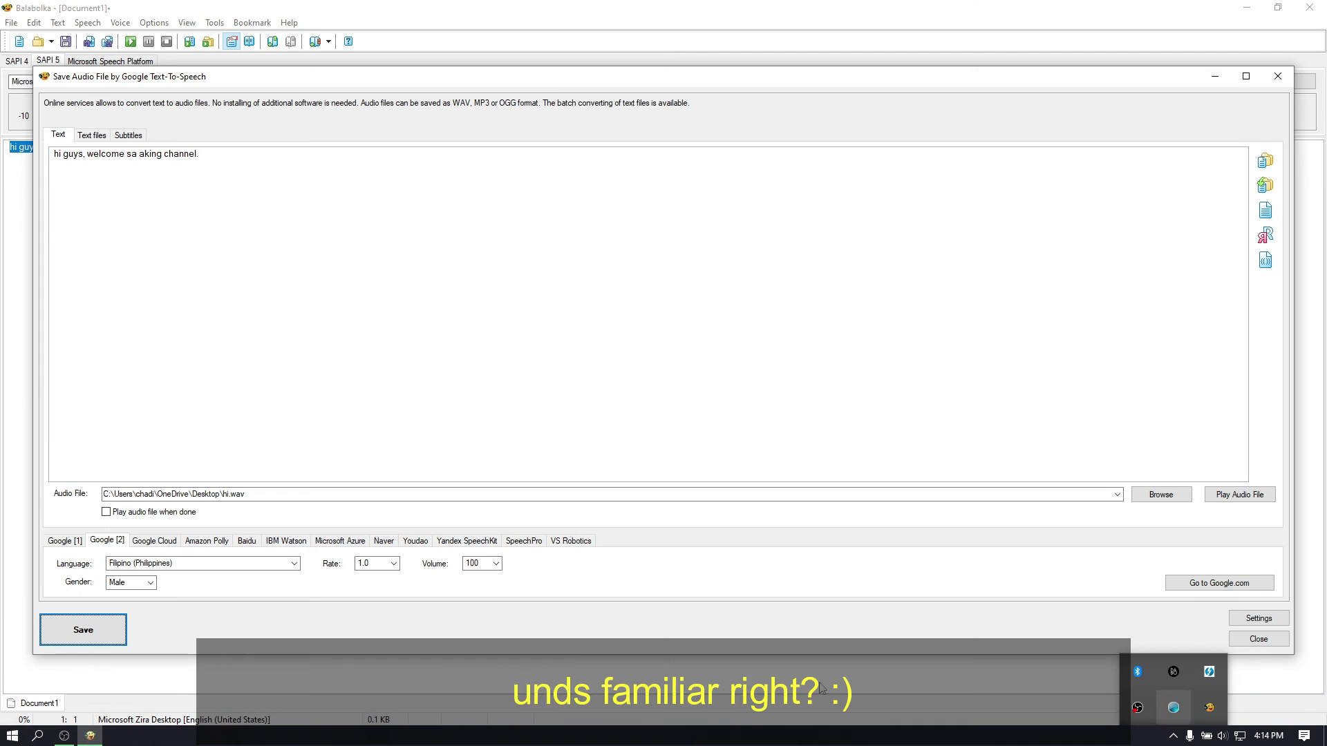
# Switch Gender to Female, save the greeting as hi guys.wav, and minimize Balabolka.
pyautogui.click(150, 584)
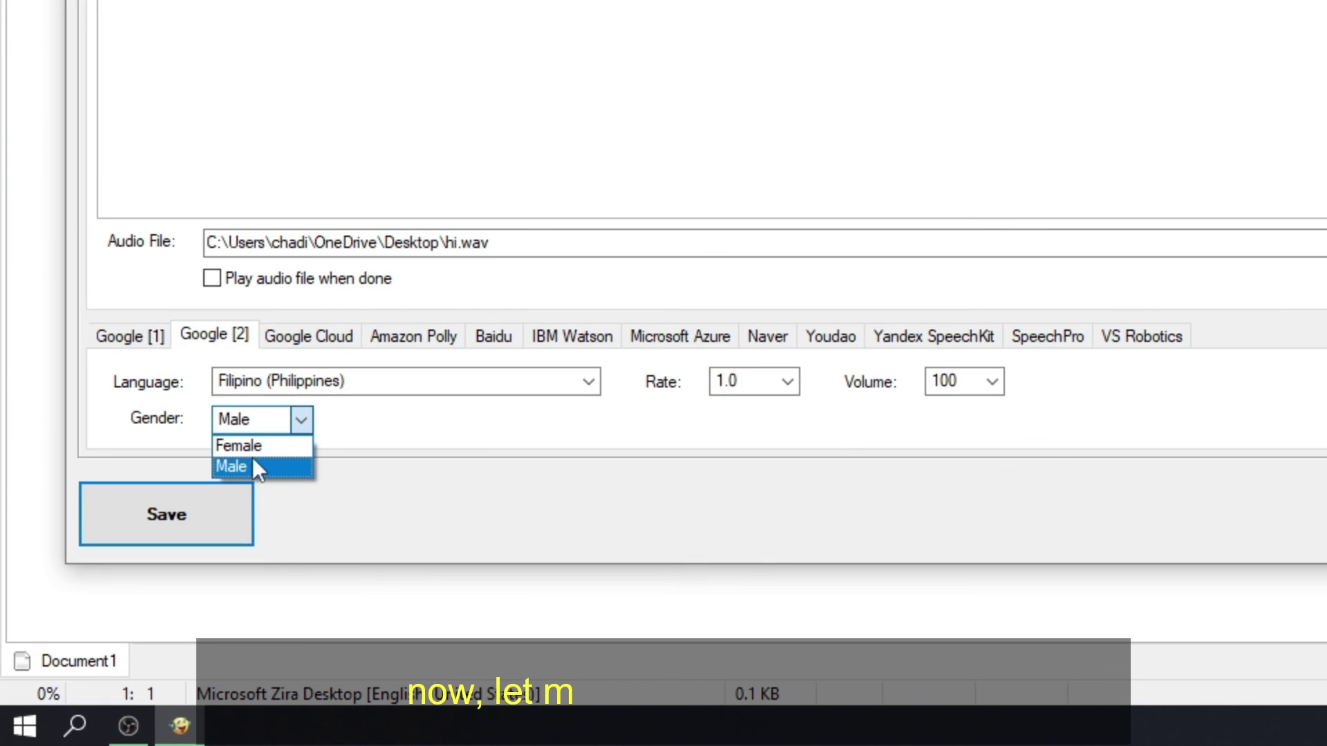
pyautogui.click(127, 594)
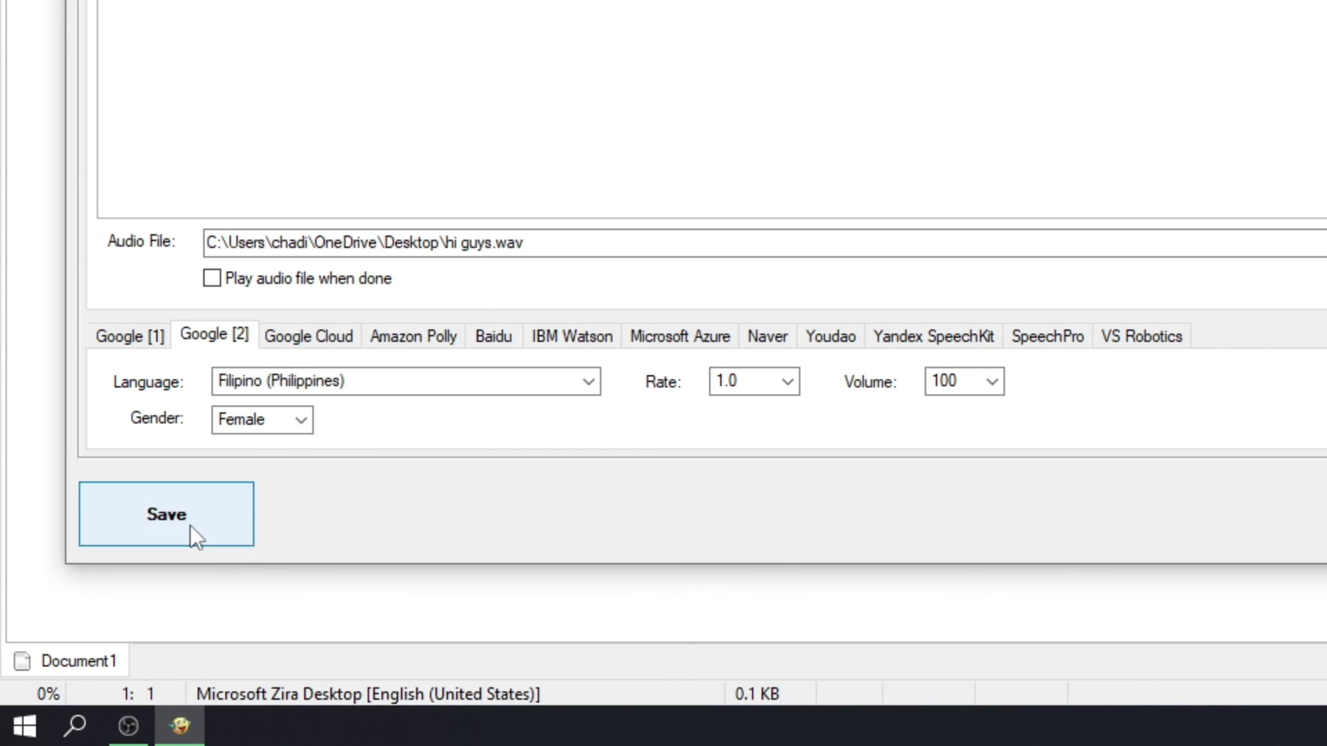
pyautogui.click(189, 525)
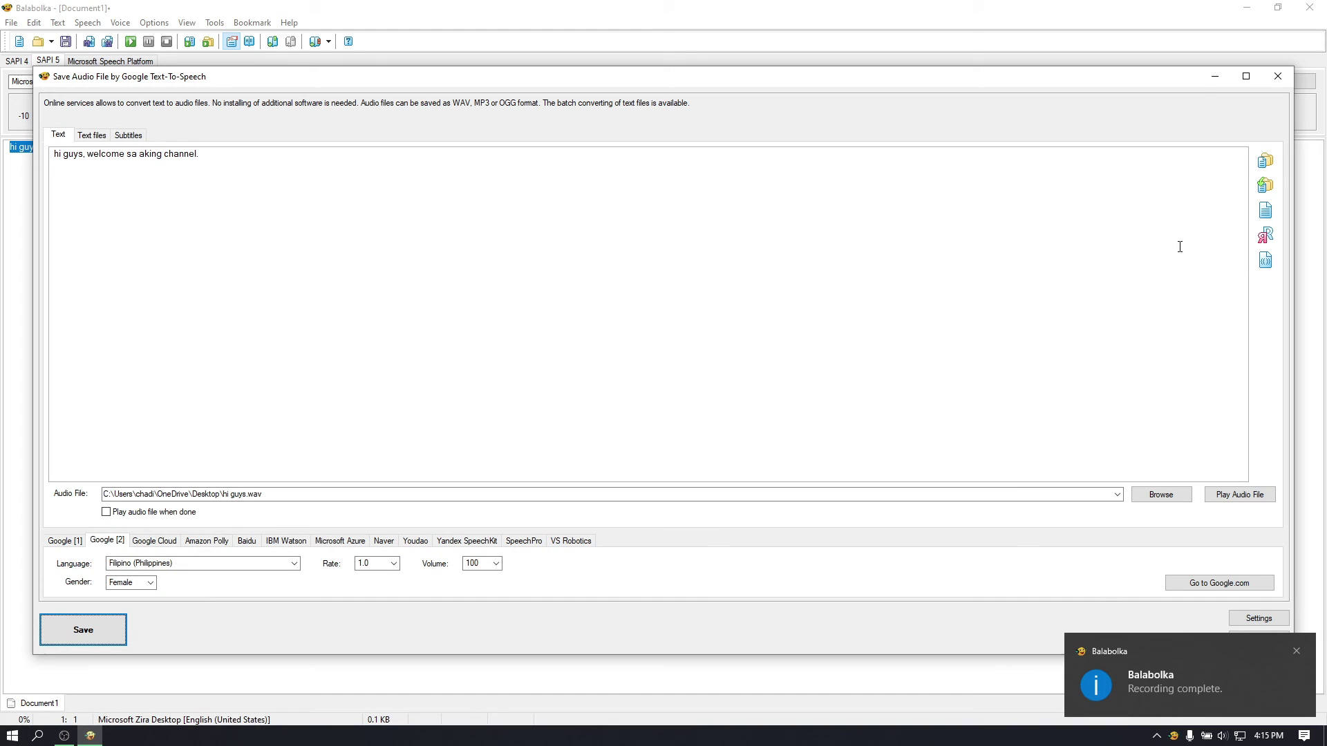
pyautogui.click(1210, 76)
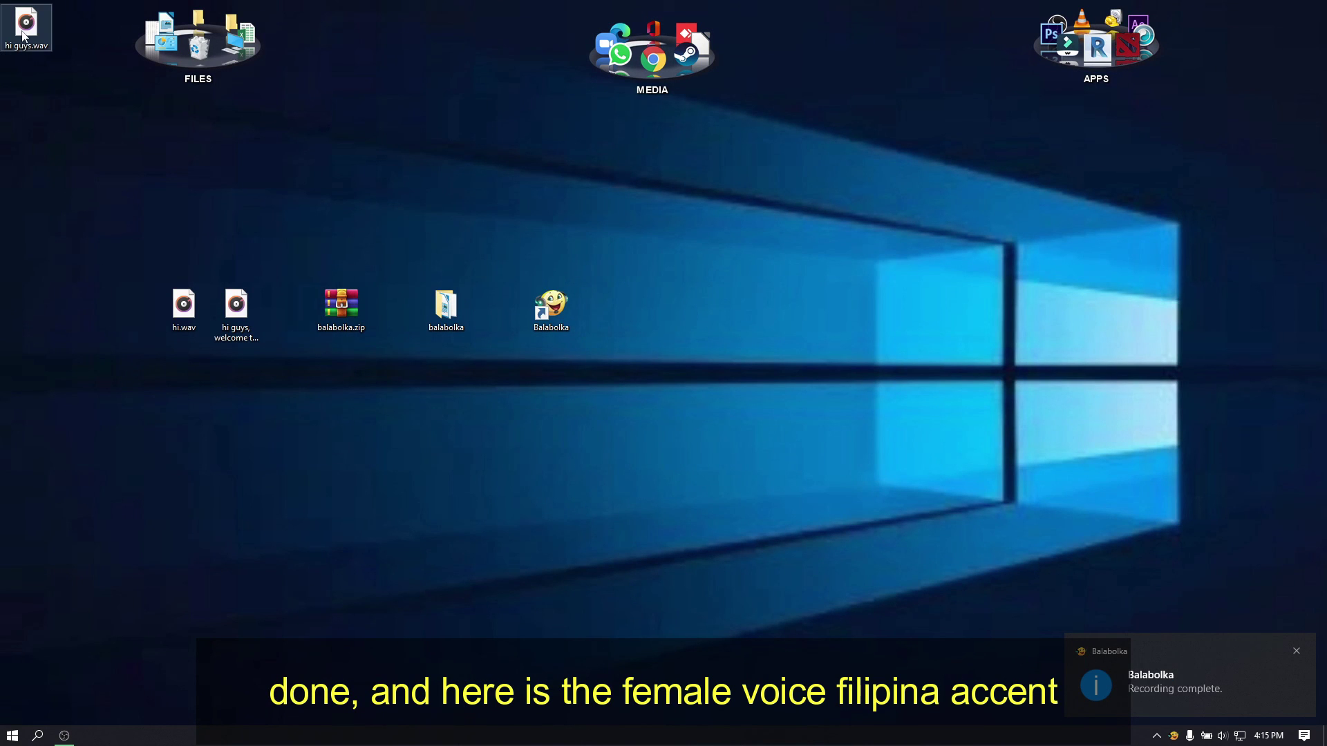
# Move hi guys.wav beside hi.wav, play it in Groove Music, close it, and show hidden tray icons.
pyautogui.moveTo(88, 223); pyautogui.dragTo(130, 315)
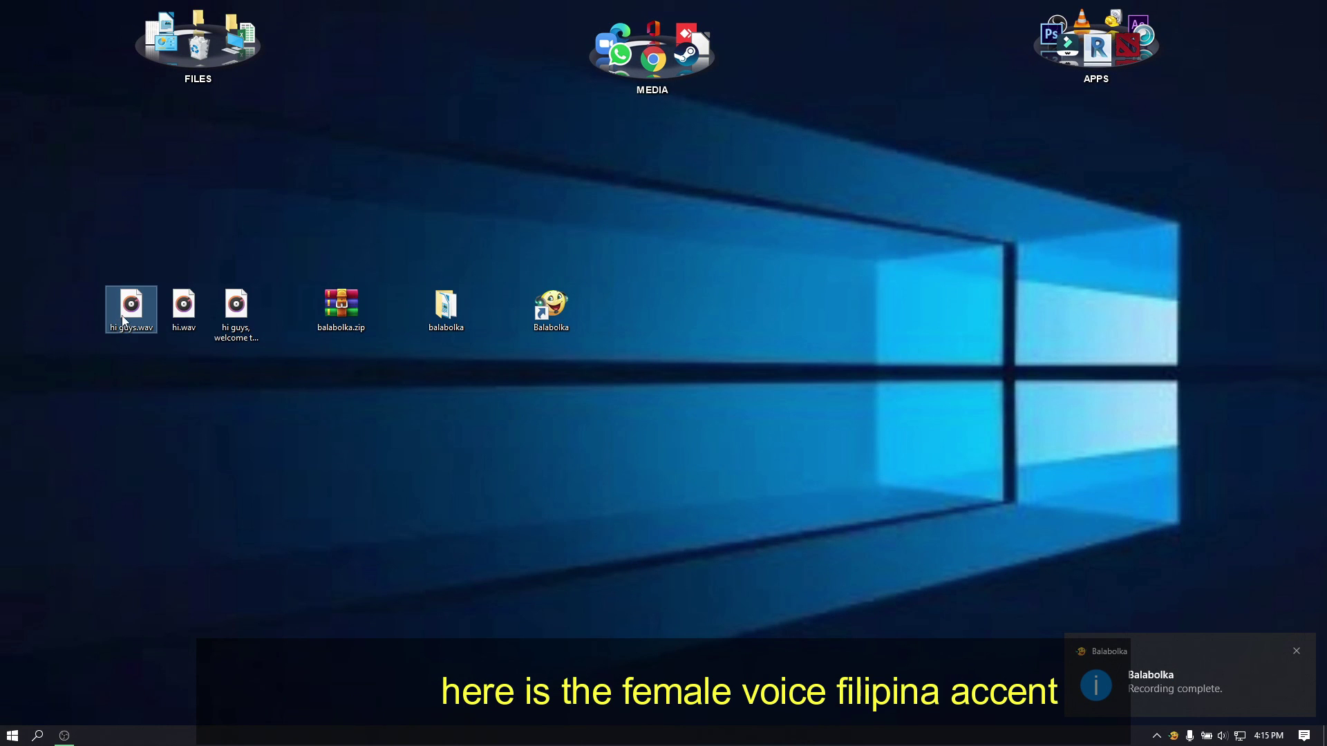
pyautogui.doubleClick(130, 312)
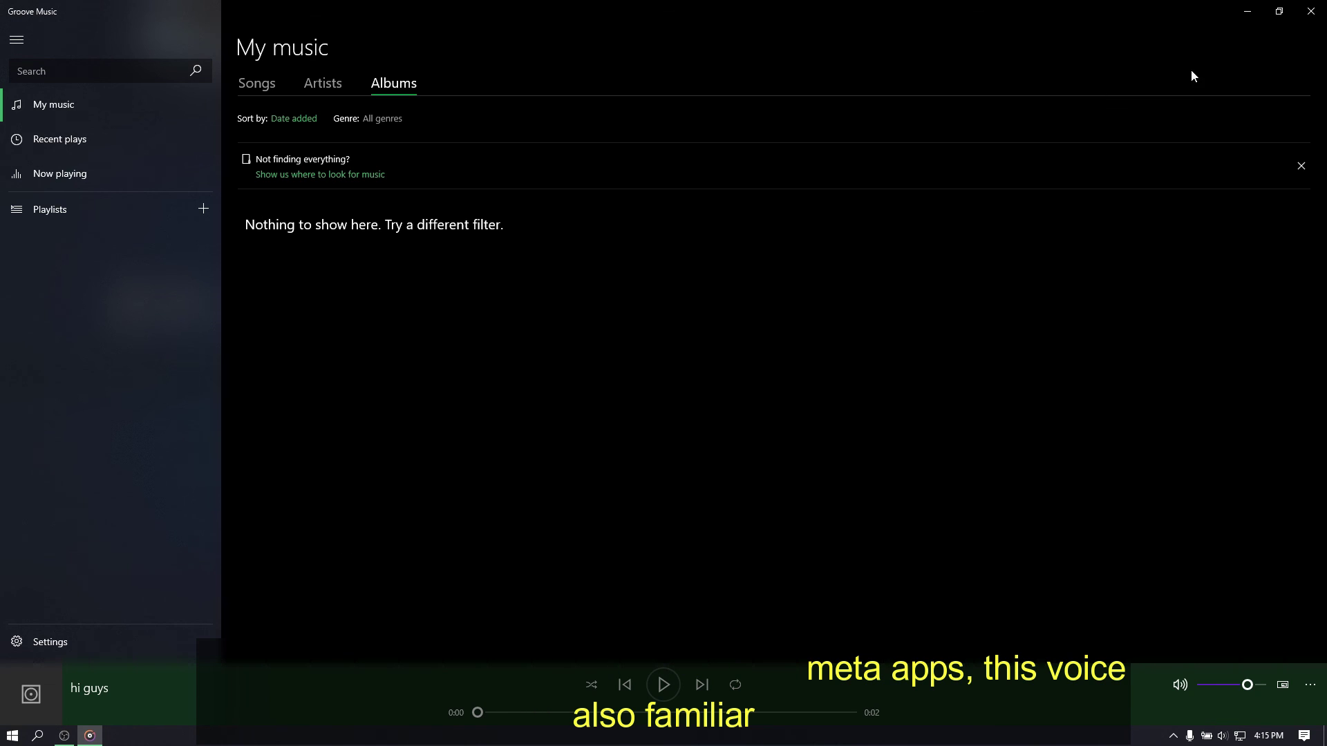
pyautogui.click(1311, 12)
pyautogui.click(1169, 738)
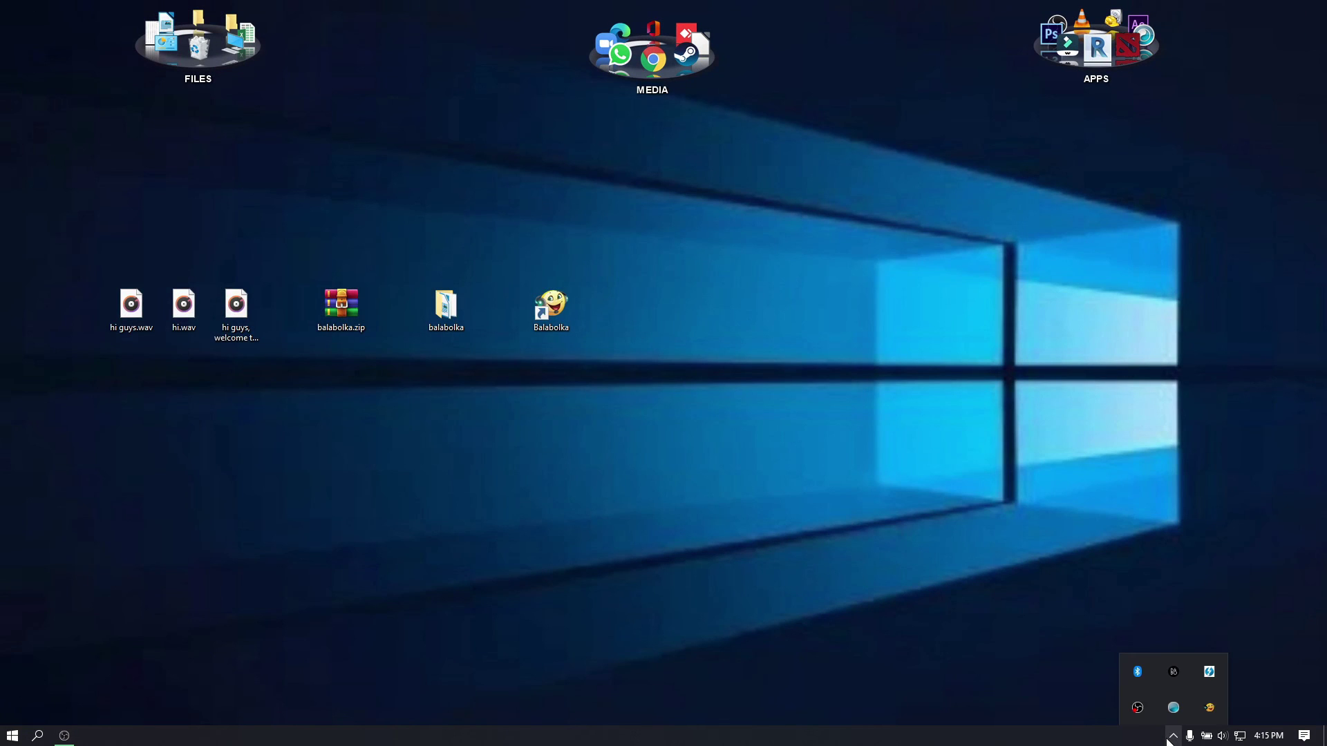
# Restore Balabolka from the tray and shift its Google save dialog slightly left and down.
pyautogui.click(1222, 712)
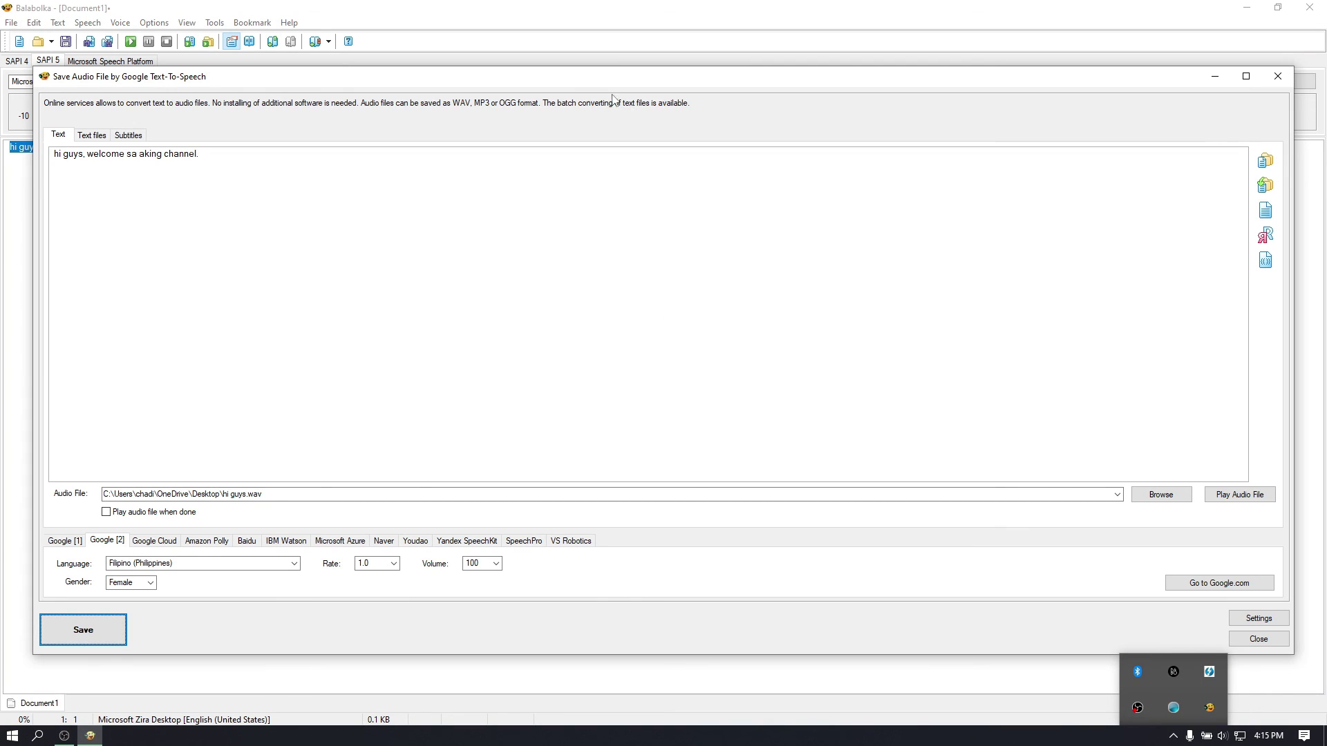
pyautogui.moveTo(574, 81); pyautogui.dragTo(536, 95)
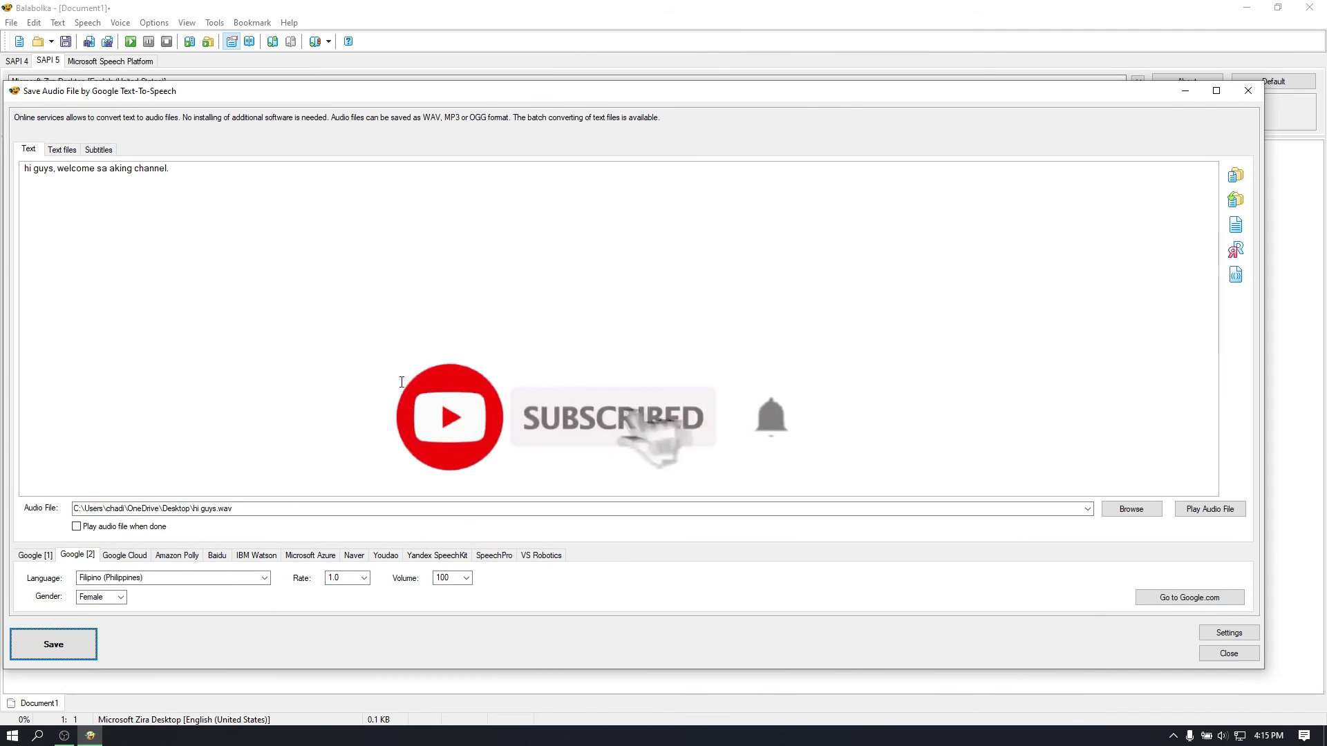